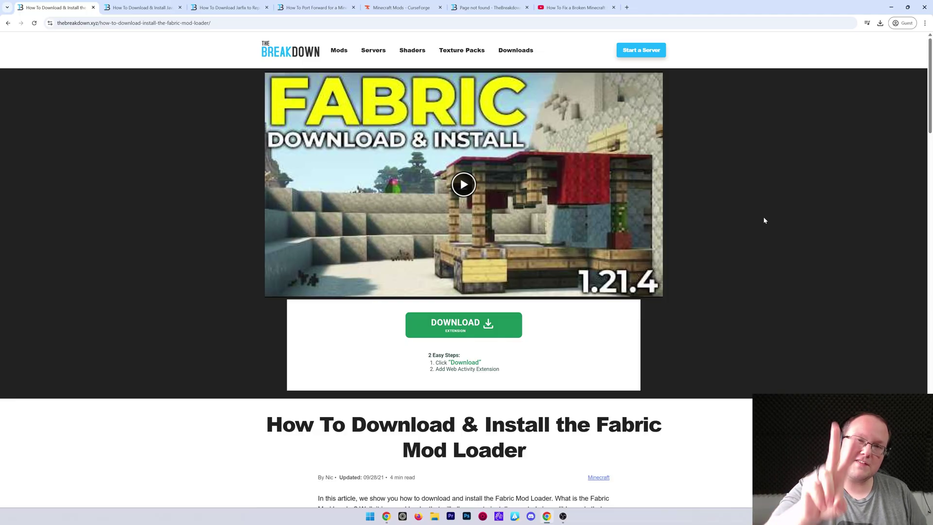
# Step: Scroll down the TheBreakdown Fabric article to the Download Fabric link
pyautogui.scroll(-3, 708, 228)
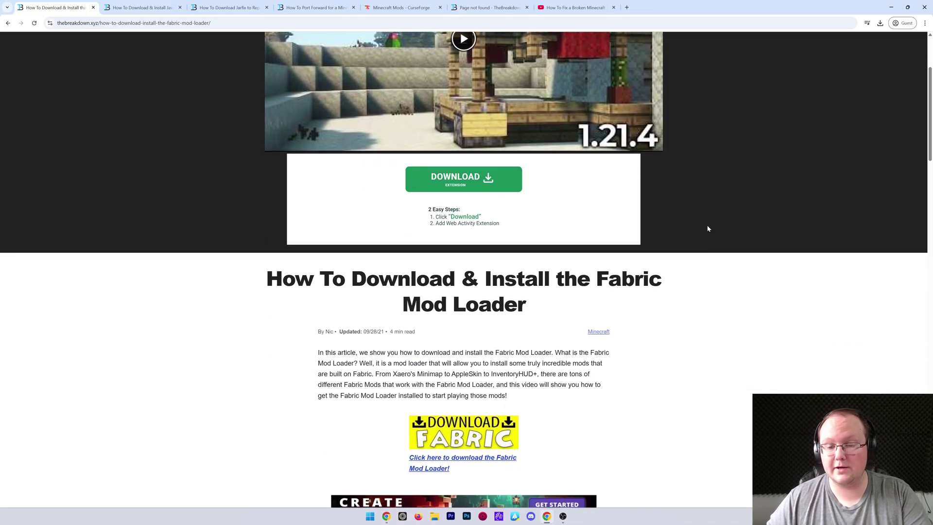
pyautogui.scroll(-2, 707, 228)
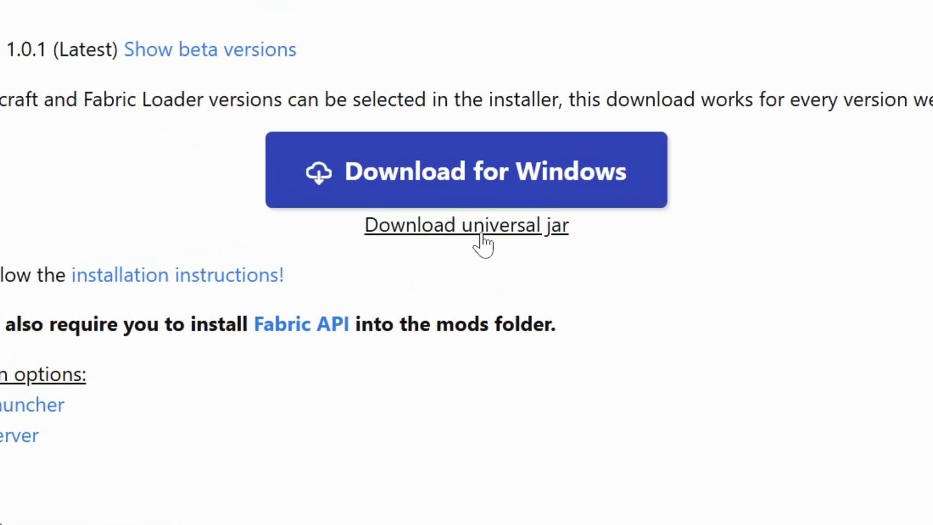
# Step: Download the universal jar, fabric-installer-1.0.1.jar, and save it to Downloads
pyautogui.click(482, 237)
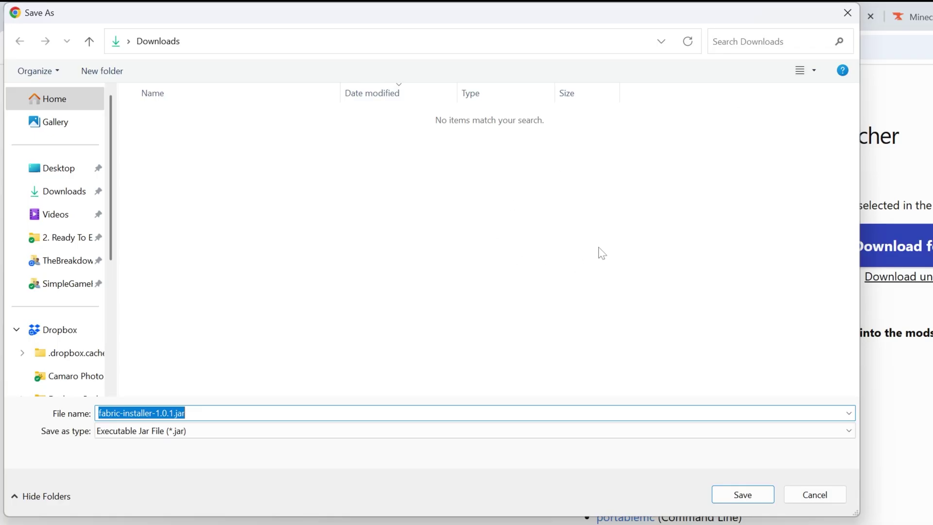
pyautogui.click(741, 494)
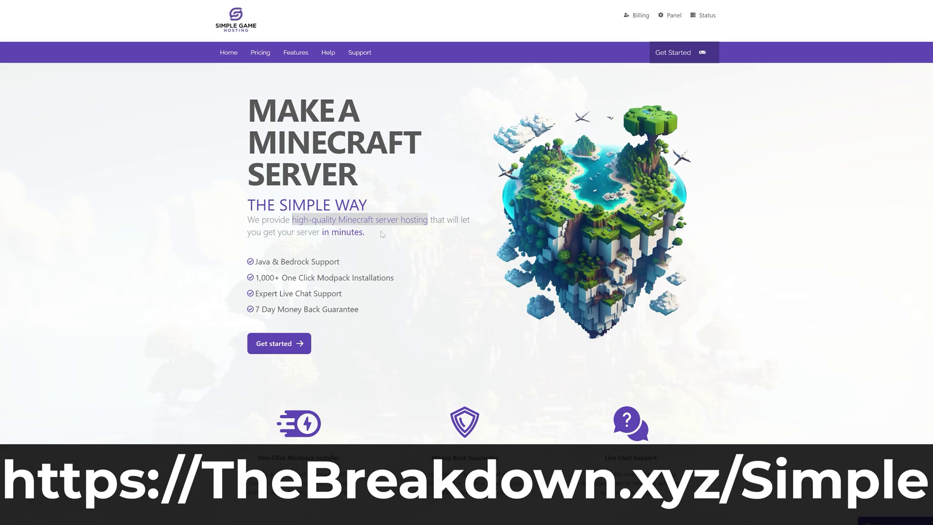
# Step: Filter the modpack list to Minecraft 1.20.1 and test ping to each server location
pyautogui.scroll(-1, 313, 312)
pyautogui.scroll(-3, 314, 312)
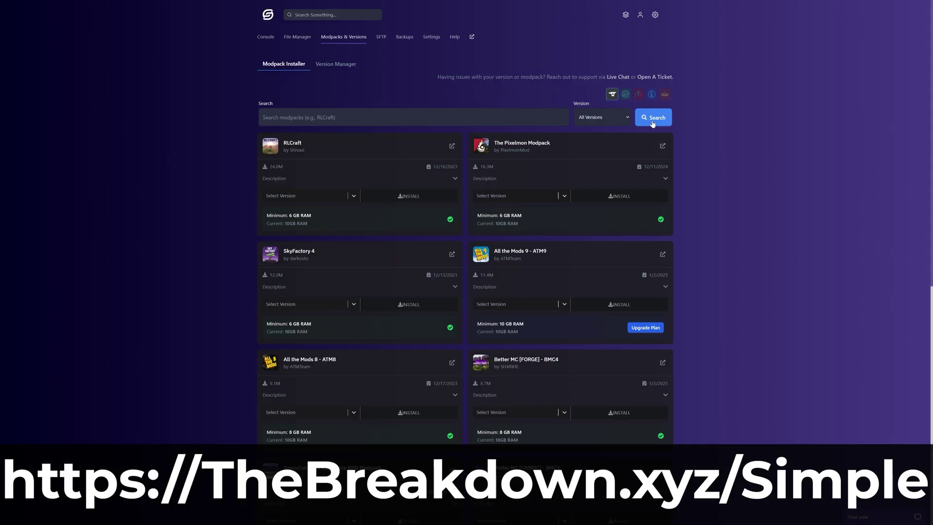
pyautogui.click(602, 117)
pyautogui.click(598, 233)
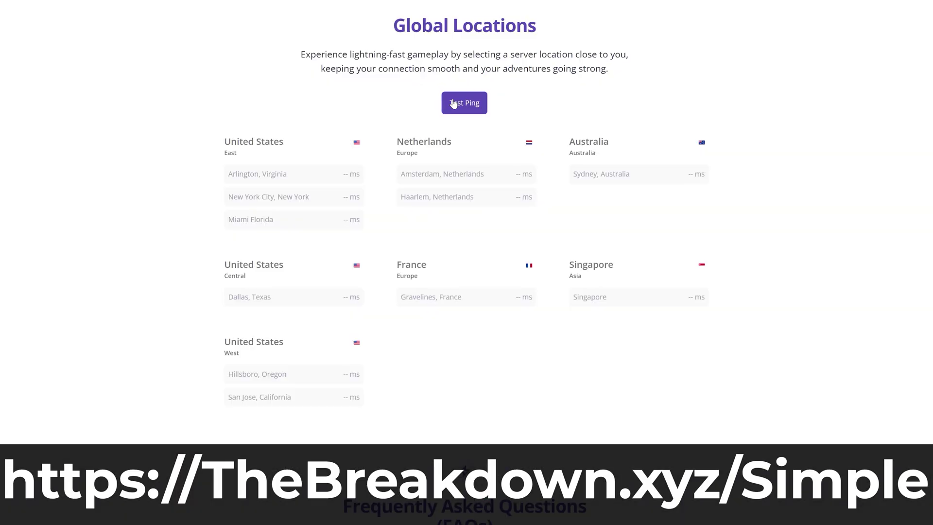
pyautogui.click(454, 101)
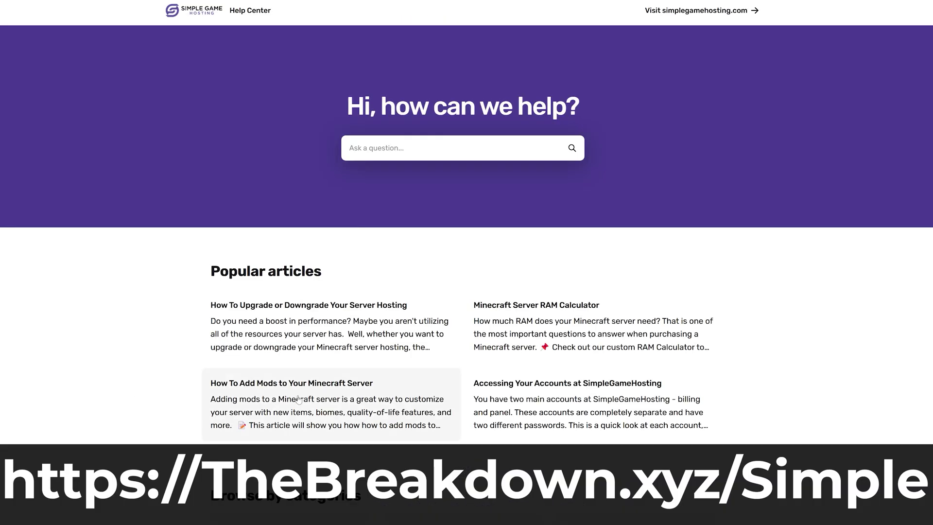
# Step: Open the How To Add Mods article, list Forge server versions and highlight section headings
pyautogui.click(252, 391)
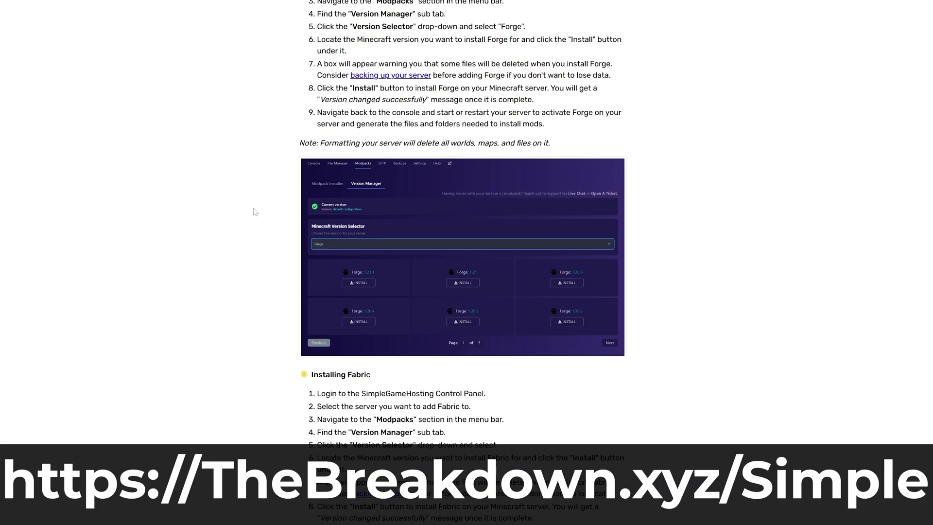
pyautogui.scroll(-20, 255, 212)
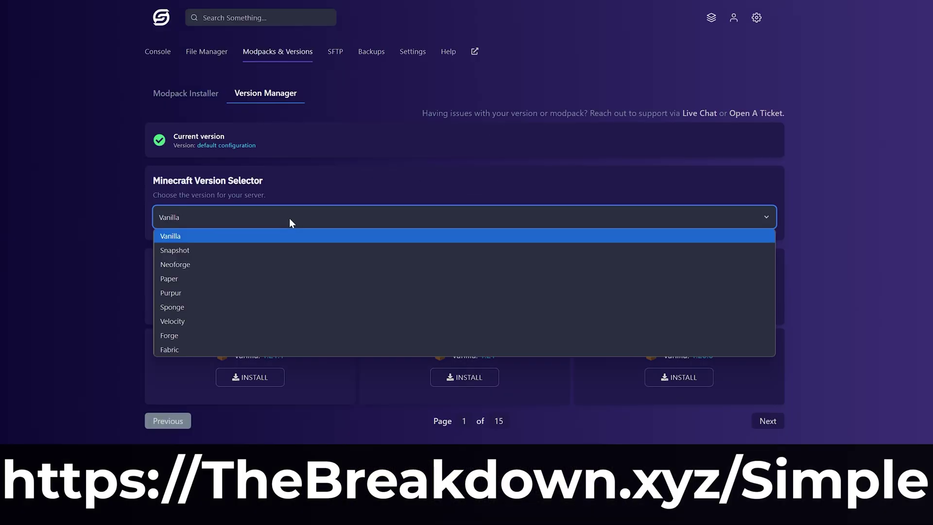
pyautogui.click(291, 334)
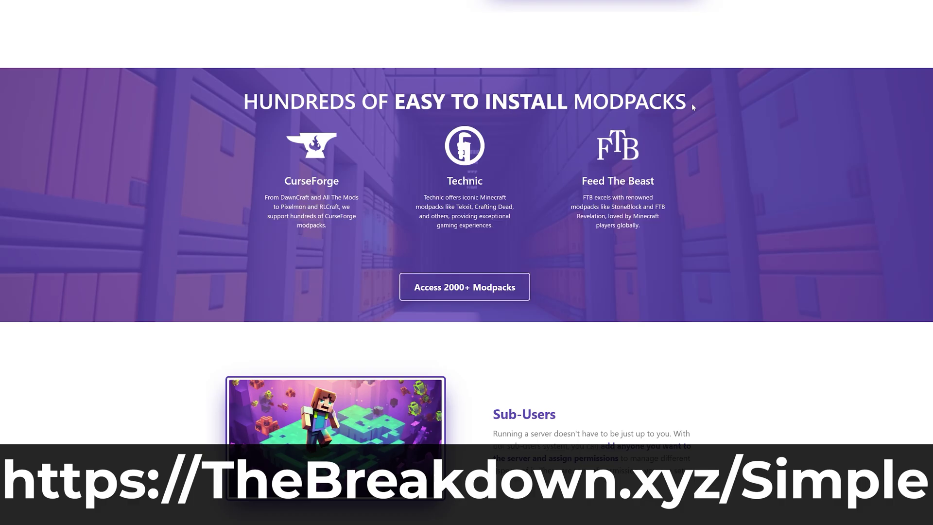
pyautogui.moveTo(693, 103); pyautogui.dragTo(249, 116)
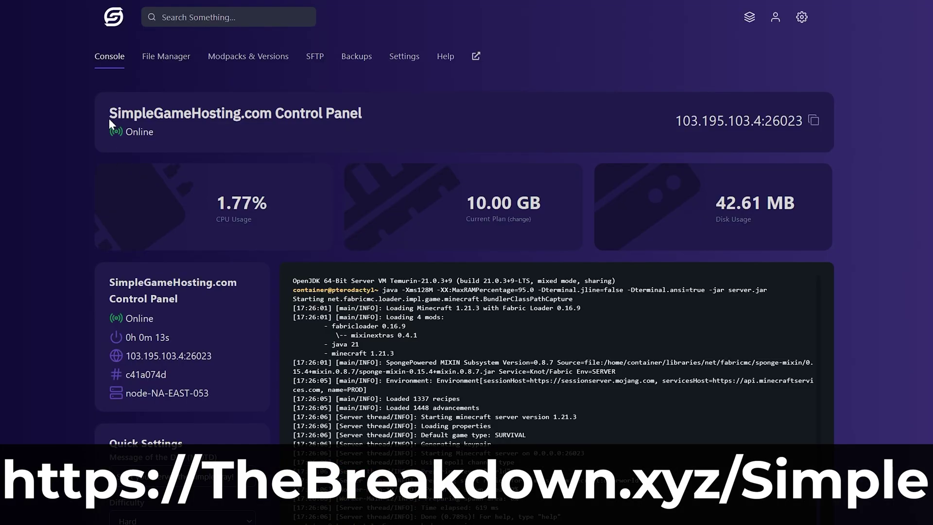
pyautogui.moveTo(107, 115); pyautogui.dragTo(360, 127)
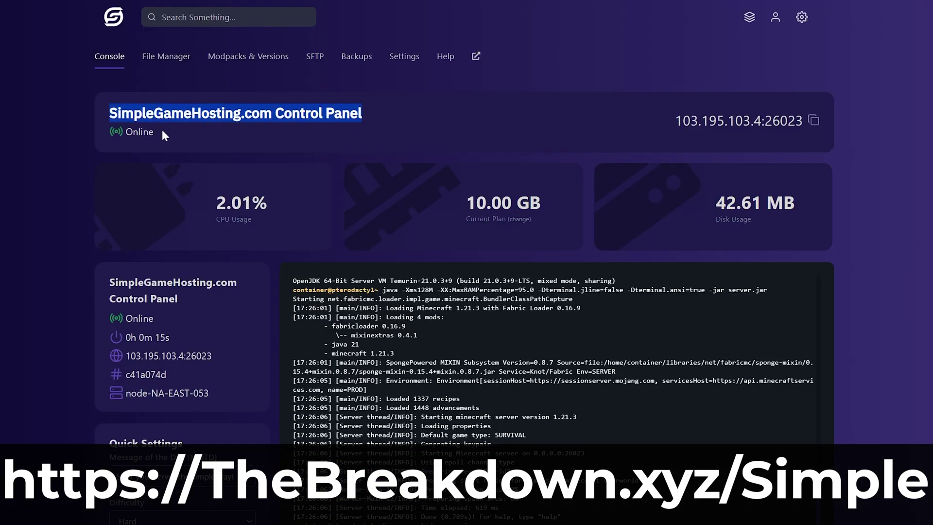
# Step: Set the server difficulty to Normal and enter ADDSEEDHERE as the level-seed
pyautogui.click(360, 125)
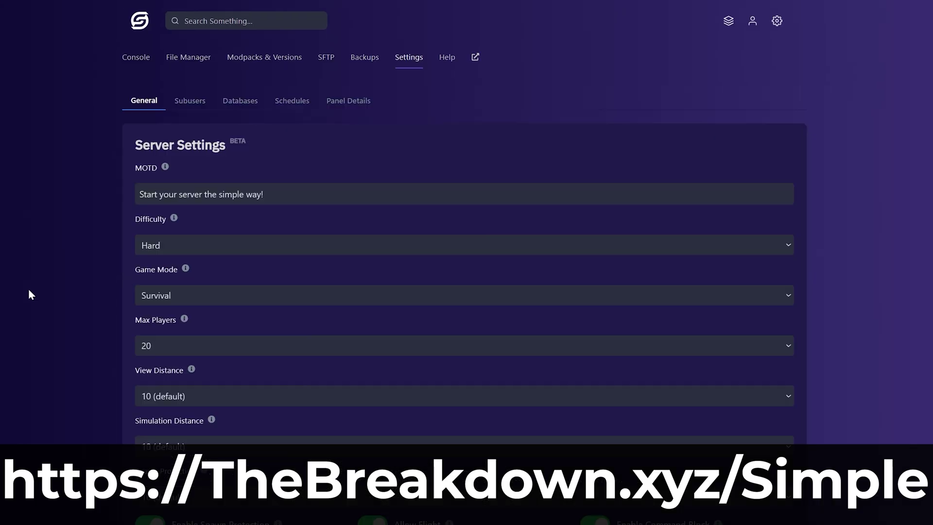
pyautogui.click(184, 245)
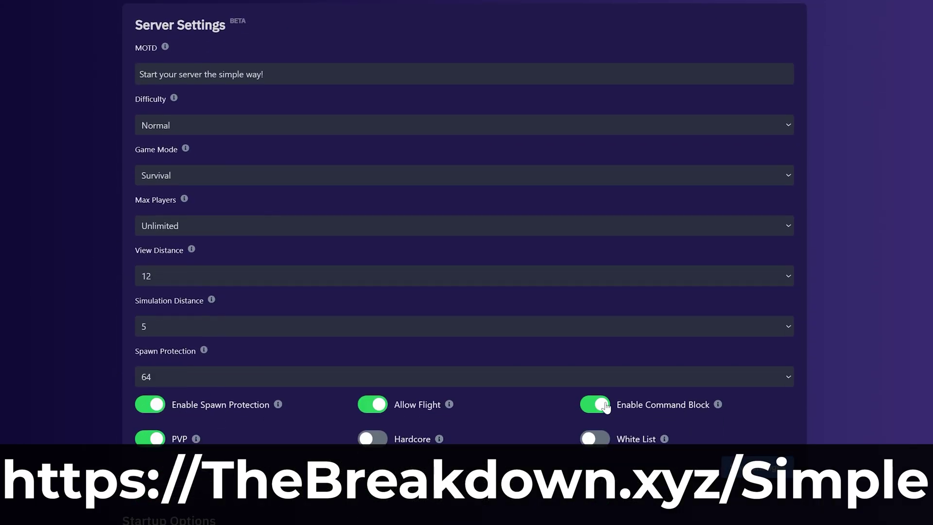
pyautogui.click(595, 404)
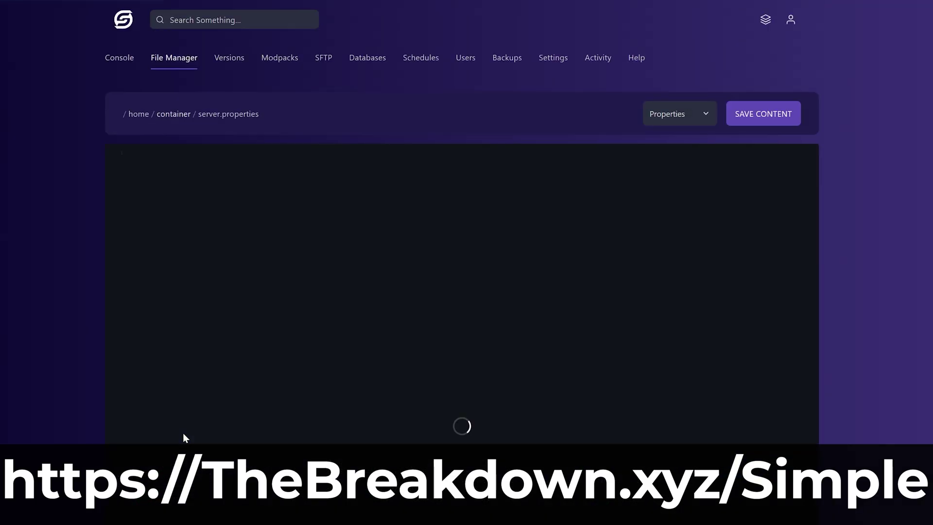
pyautogui.click(179, 201)
pyautogui.write('ADDSEEDHERE')
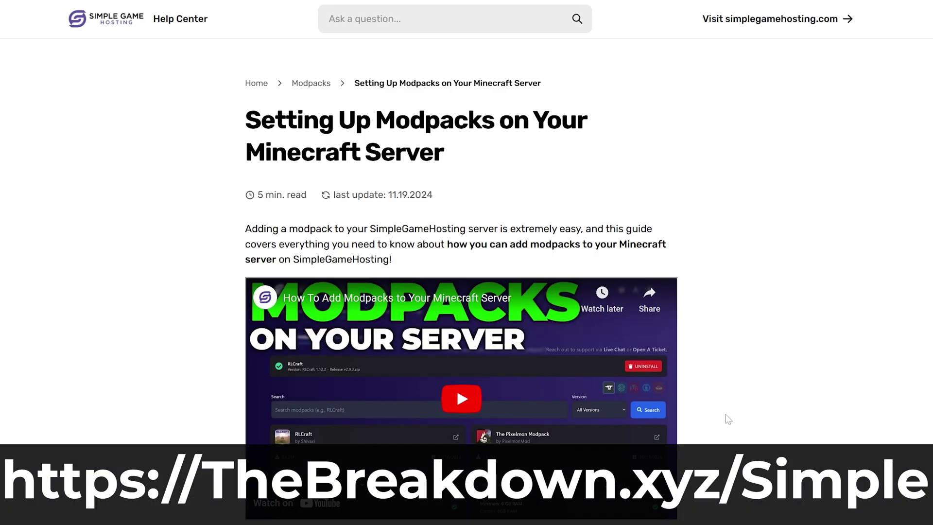
# Step: Create and confirm a new server backup in the Backups tab
pyautogui.scroll(-5, 726, 360)
pyautogui.scroll(-10, 726, 300)
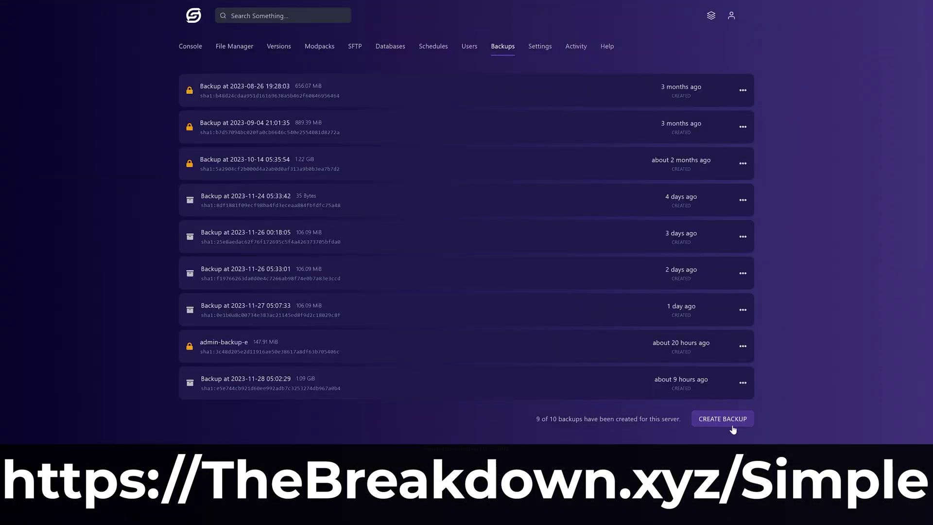
pyautogui.click(722, 421)
pyautogui.click(646, 358)
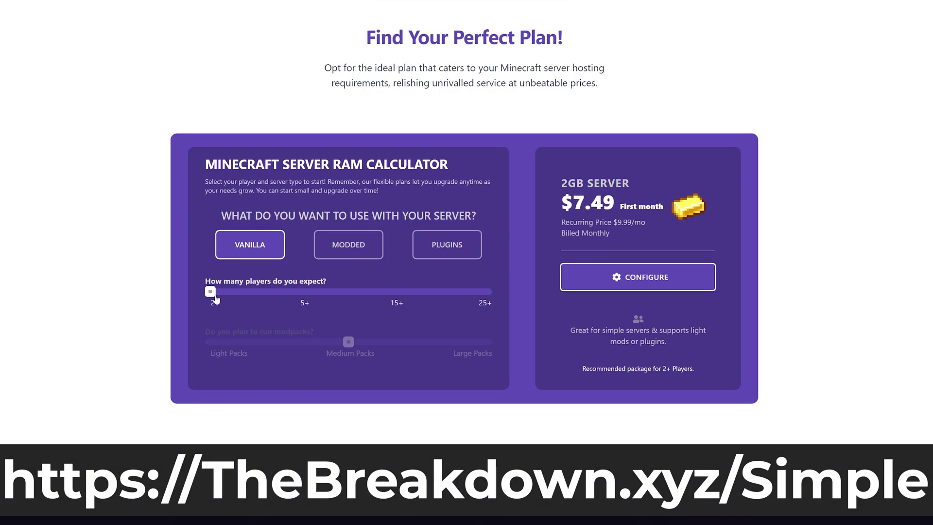
# Step: Move the player-count slider to 15+ and back to 2+, then view Automatic Restart details
pyautogui.moveTo(215, 299)
pyautogui.mouseDown()
pyautogui.moveTo(378, 294)
pyautogui.moveTo(209, 291)
pyautogui.mouseUp()
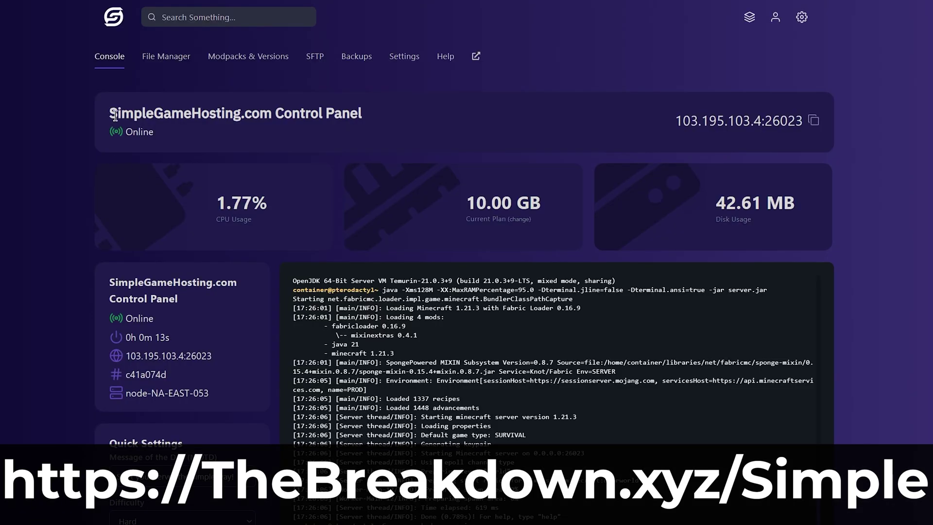
pyautogui.moveTo(109, 112); pyautogui.dragTo(362, 114)
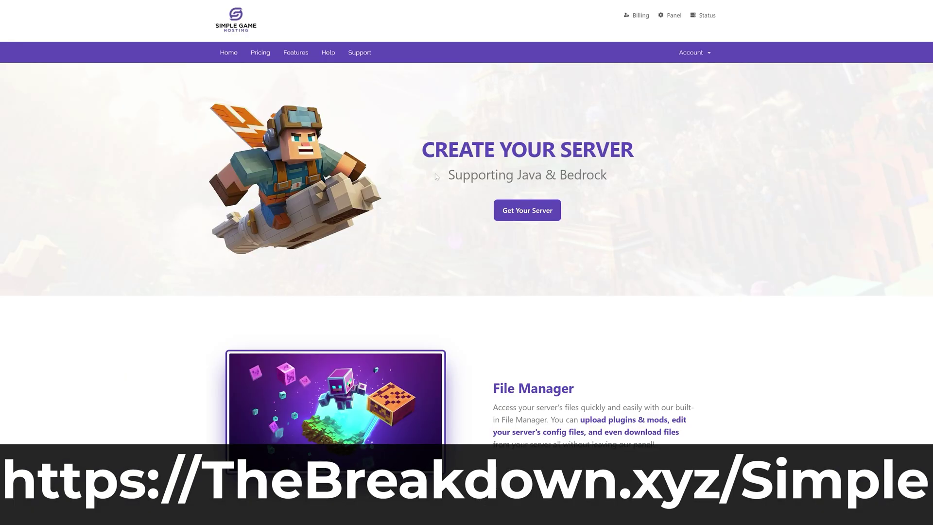
pyautogui.moveTo(444, 174); pyautogui.dragTo(608, 174)
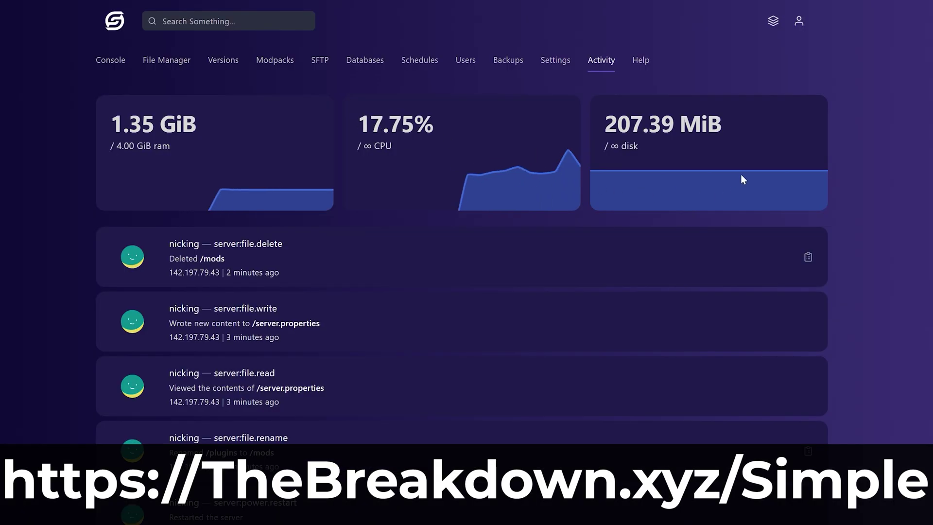
pyautogui.moveTo(235, 114); pyautogui.dragTo(316, 138)
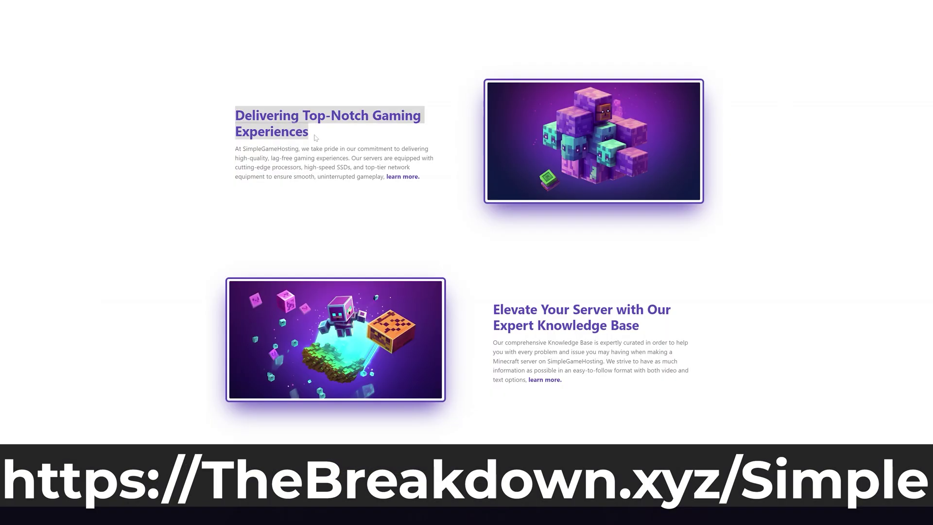
pyautogui.click(317, 138)
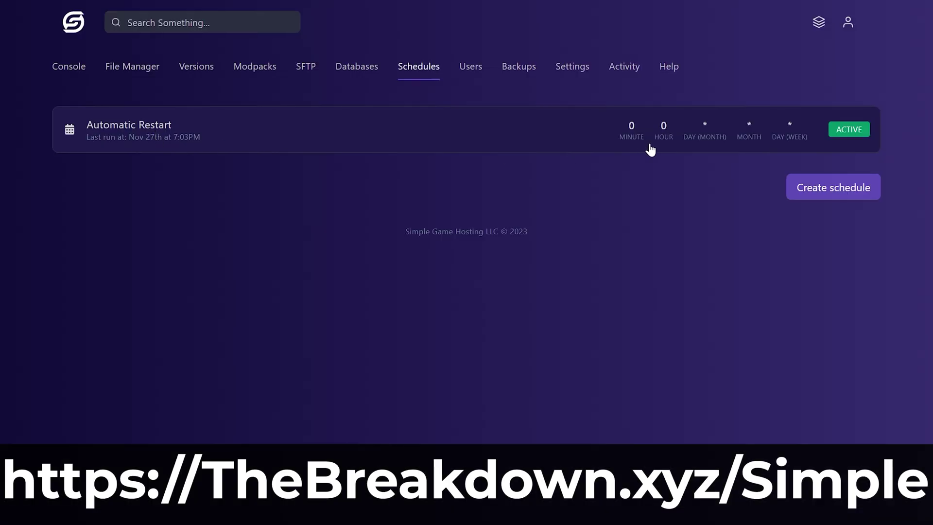
pyautogui.click(651, 150)
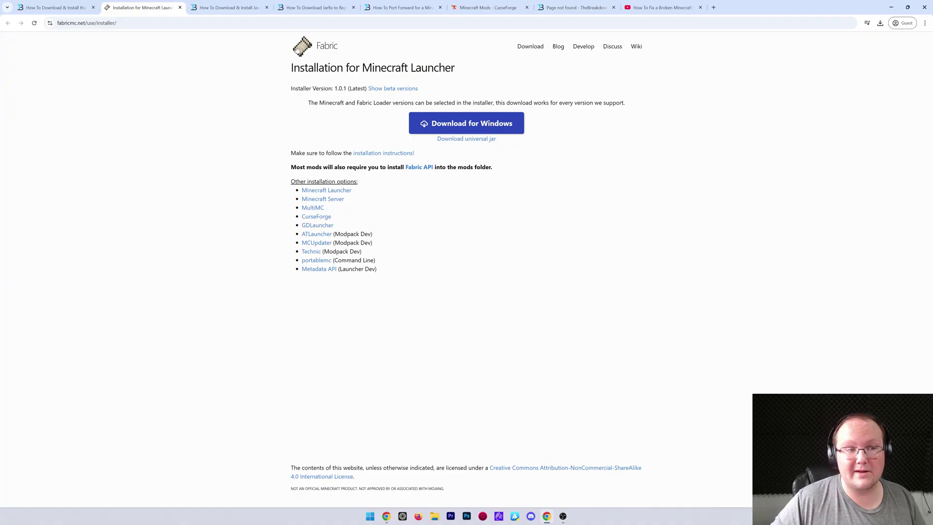
# Step: Minimize Chrome and create a new folder on the desktop
pyautogui.click(228, 8)
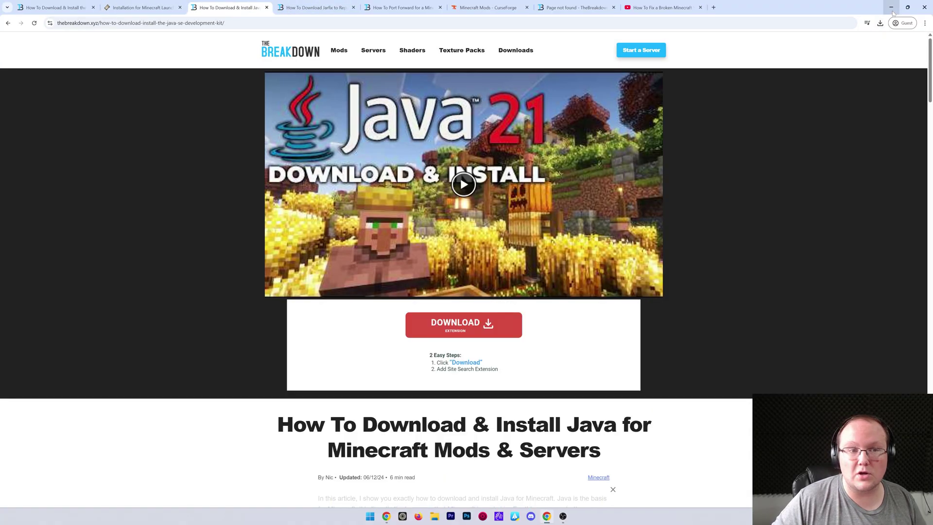
pyautogui.click(892, 8)
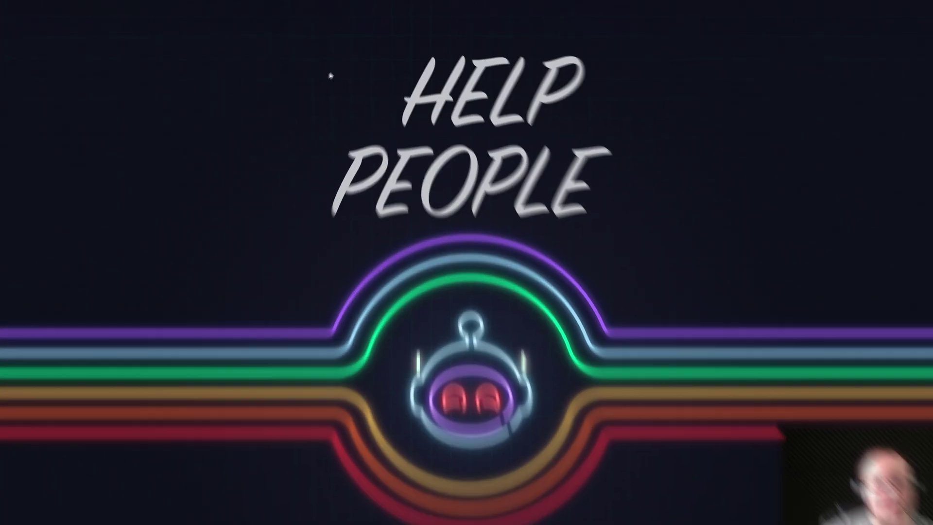
pyautogui.rightClick(332, 73)
pyautogui.moveTo(355, 155)
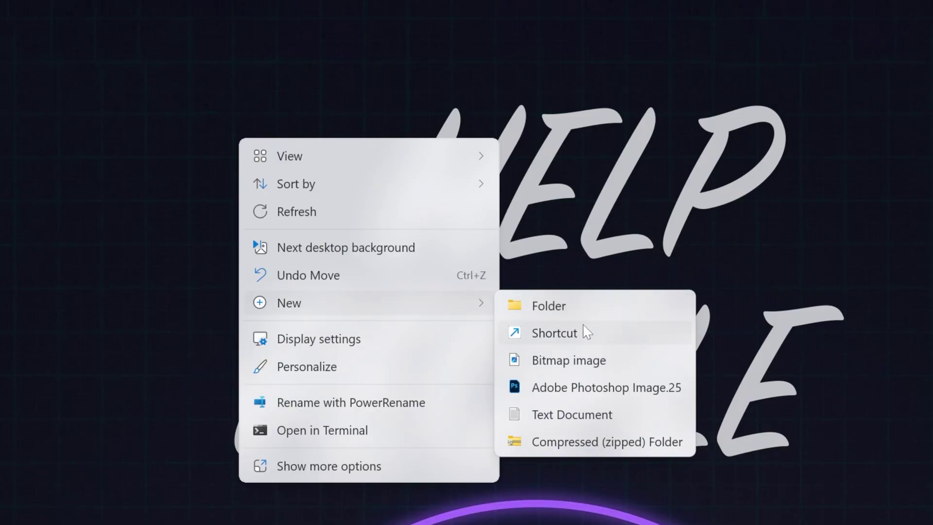
pyautogui.click(586, 307)
# Step: Name the new desktop folder 'Fabric Server 1.21.5'
pyautogui.write('Fabric SErve')
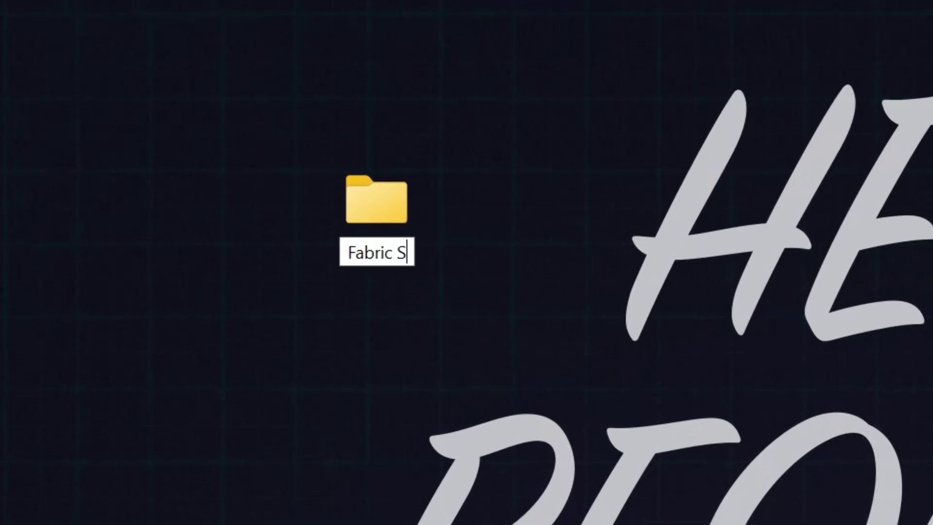
pyautogui.press('BackSpace')
pyautogui.press('BackSpace')
pyautogui.press('BackSpace')
pyautogui.press('BackSpace')
pyautogui.write('erver 1.21.5')
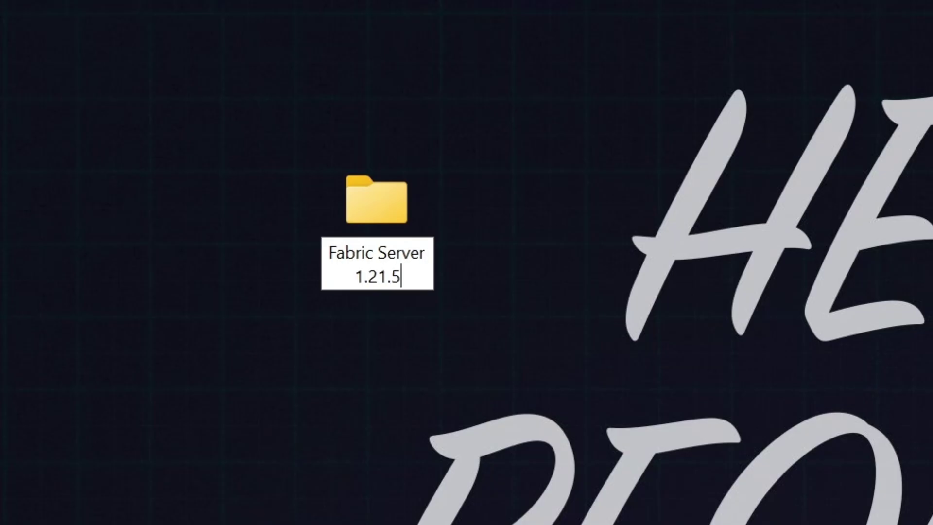
pyautogui.press('Return')
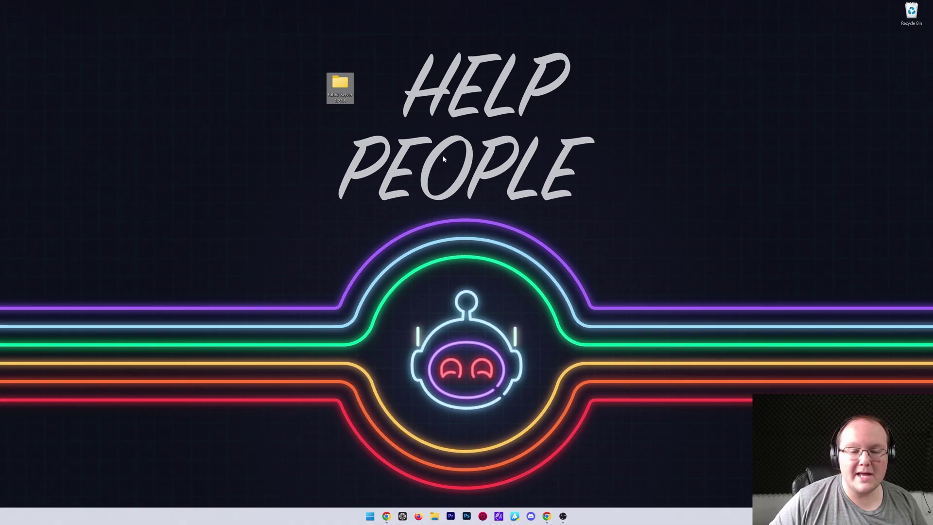
pyautogui.press('super+e')
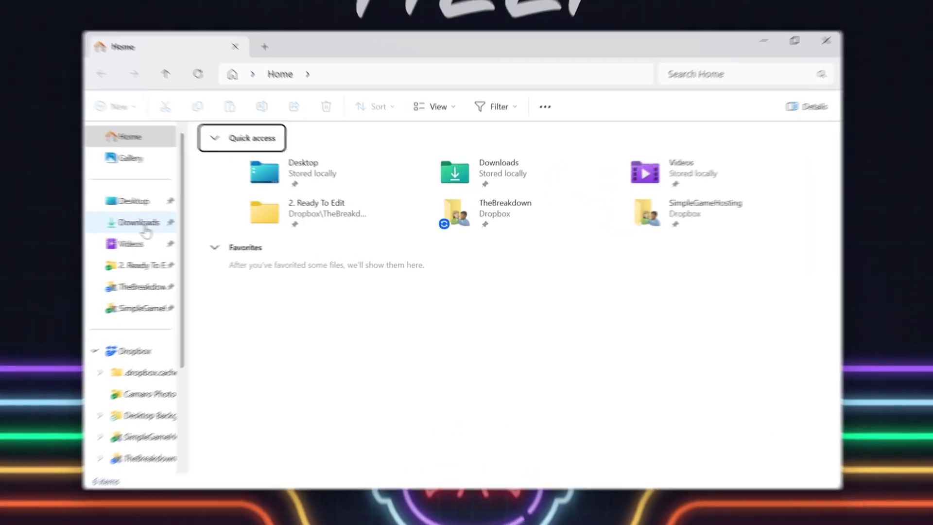
# Step: Move fabric-installer-1.0.1.jar from Downloads onto the desktop
pyautogui.click(141, 225)
pyautogui.click(299, 174)
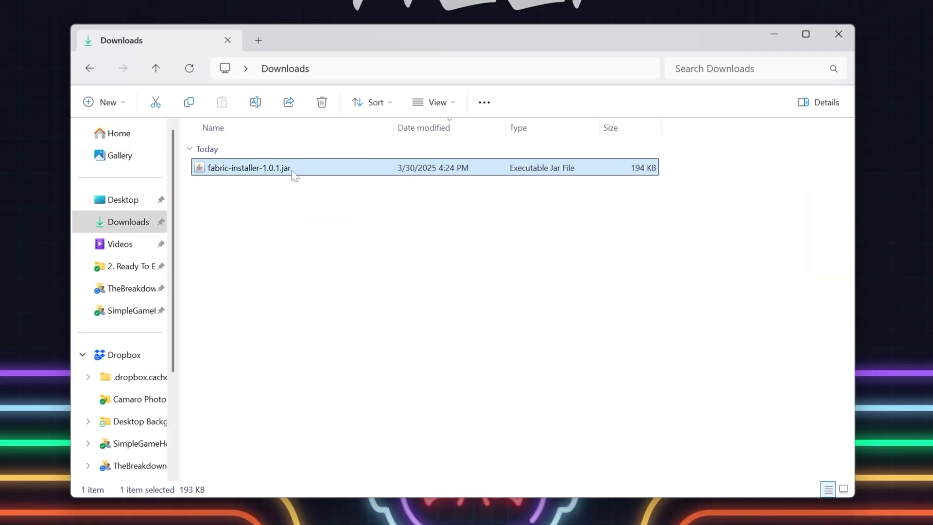
pyautogui.moveTo(298, 174); pyautogui.dragTo(60, 165)
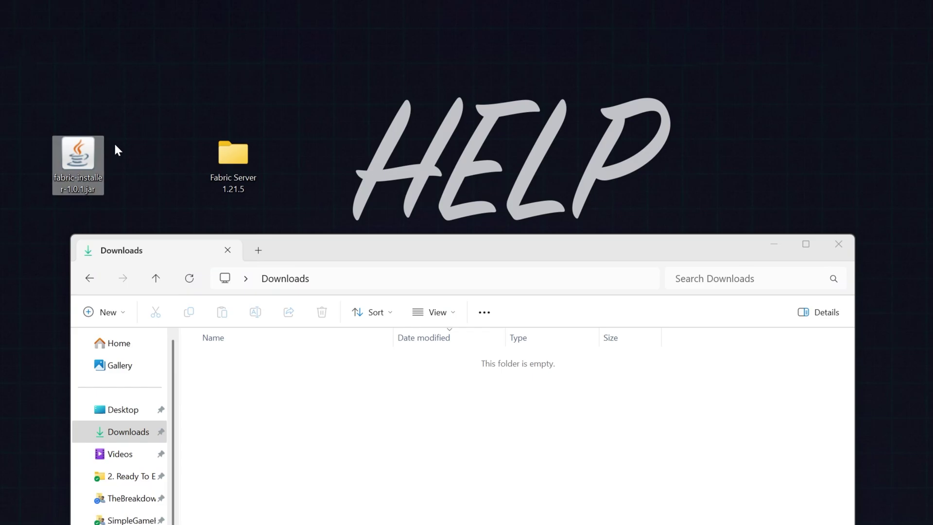
# Step: Open the installer jar with Java(TM) Platform SE binary
pyautogui.click(848, 248)
pyautogui.rightClick(73, 157)
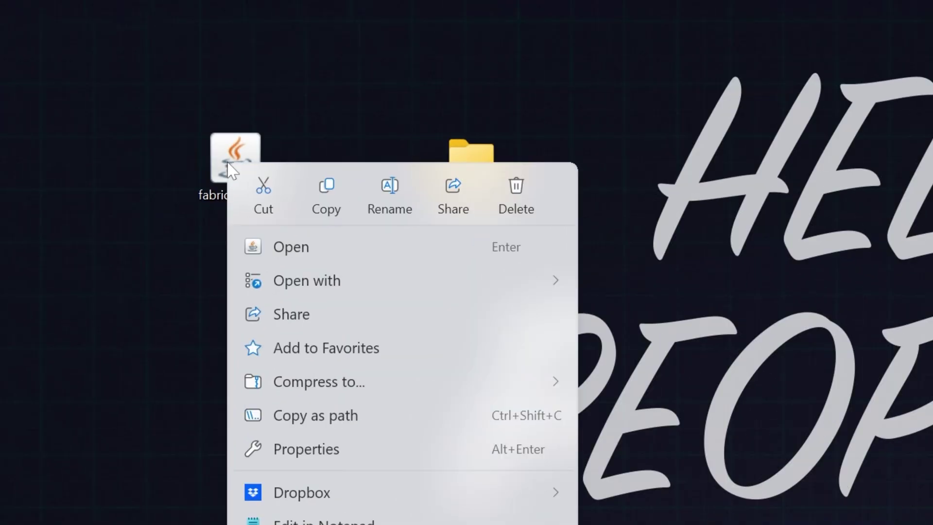
pyautogui.moveTo(111, 233)
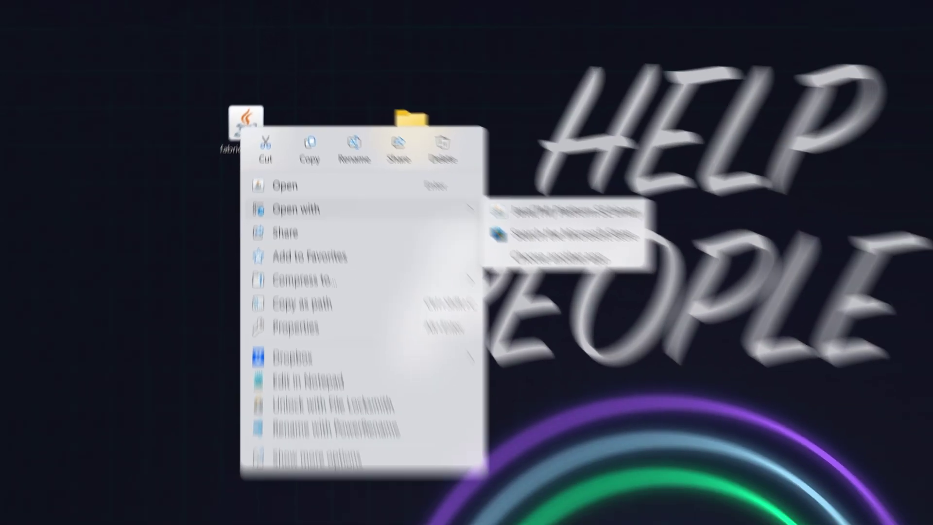
pyautogui.click(564, 211)
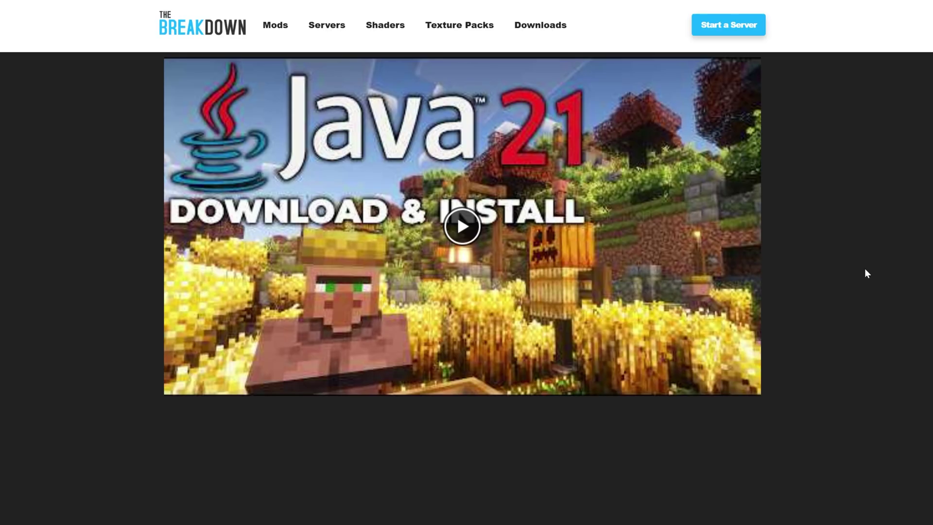
pyautogui.scroll(-3, 364, 494)
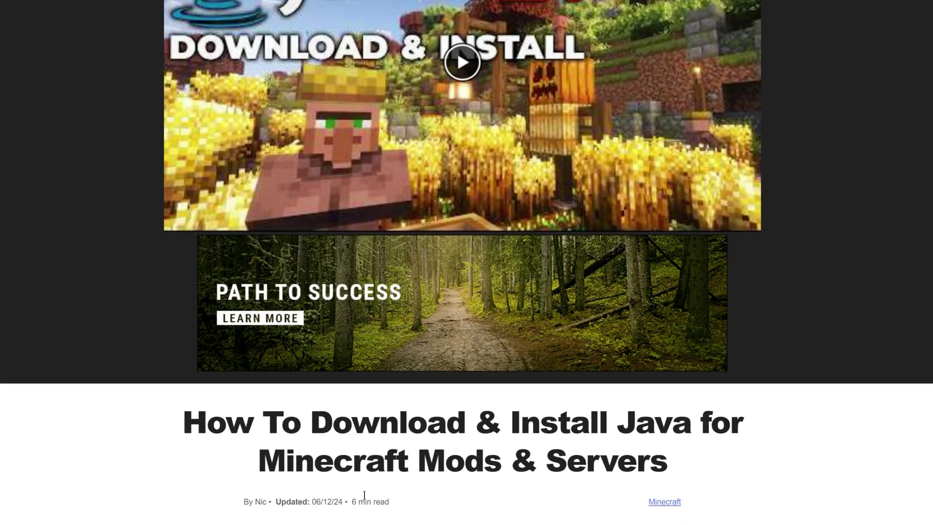
pyautogui.moveTo(240, 460); pyautogui.dragTo(677, 475)
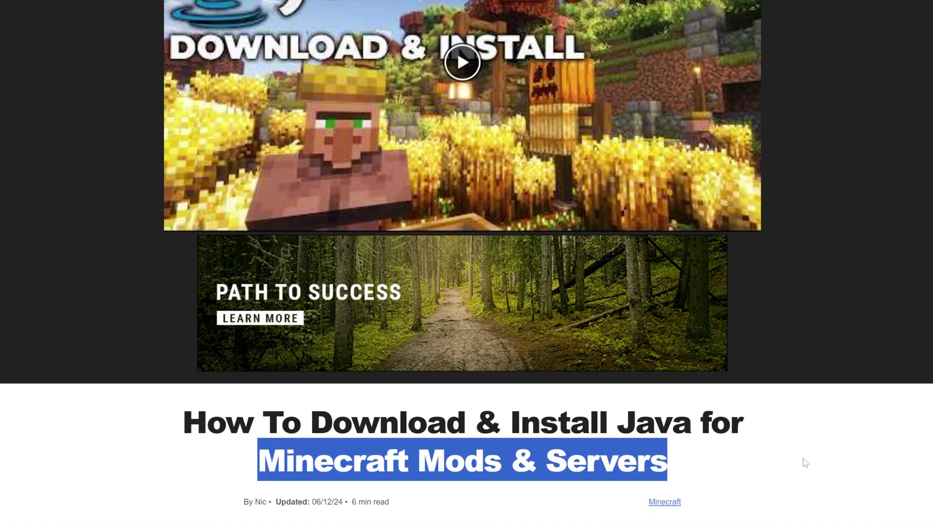
pyautogui.click(563, 429)
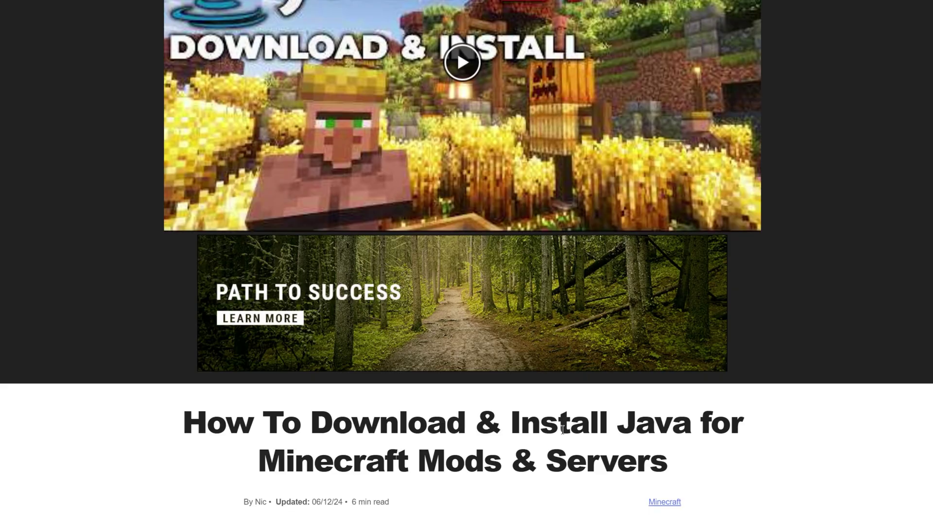
pyautogui.scroll(-10, 562, 429)
pyautogui.scroll(13, 444, 377)
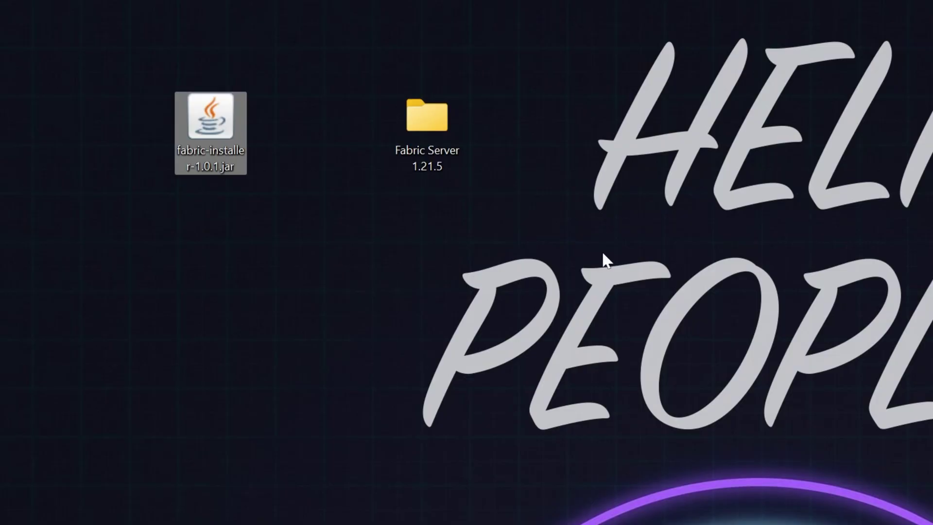
# Step: Launch the installer with Java, keep Minecraft 1.21.5 on the Client tab, and install Fabric
pyautogui.rightClick(232, 113)
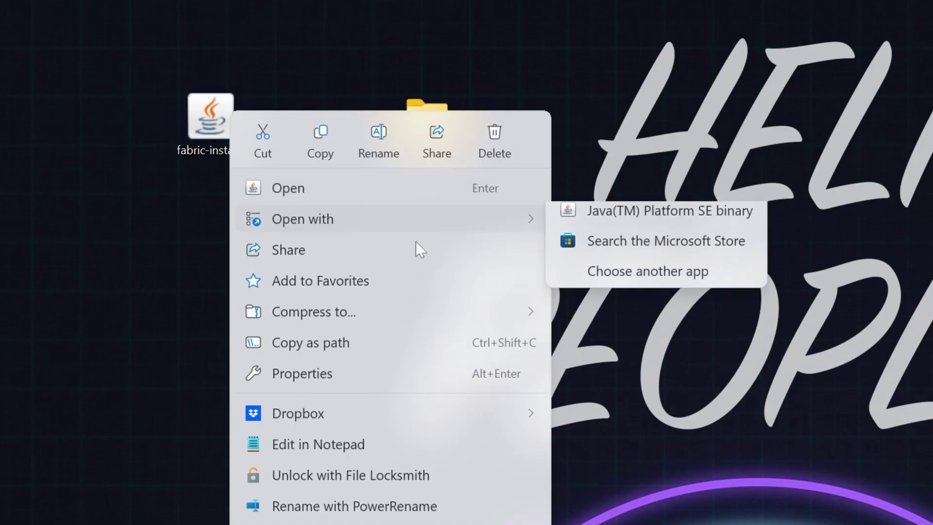
pyautogui.click(709, 212)
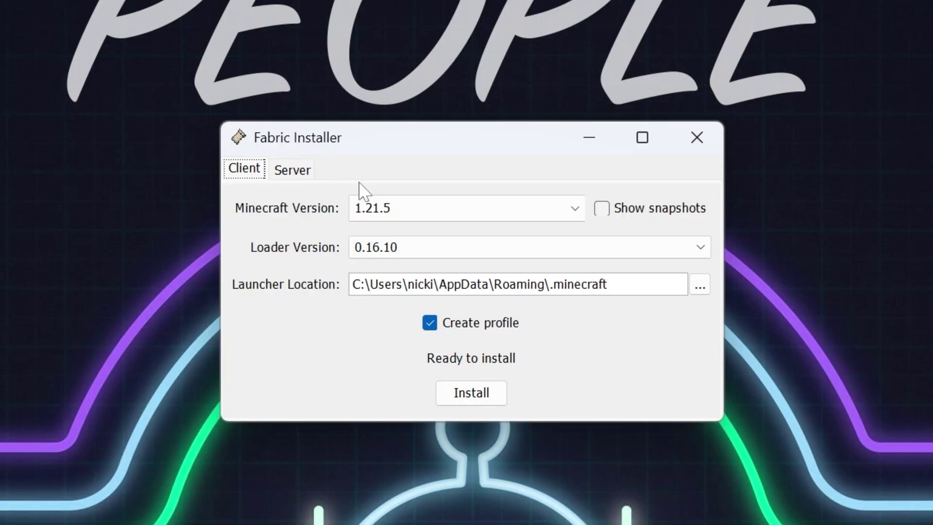
pyautogui.click(400, 210)
pyautogui.click(395, 232)
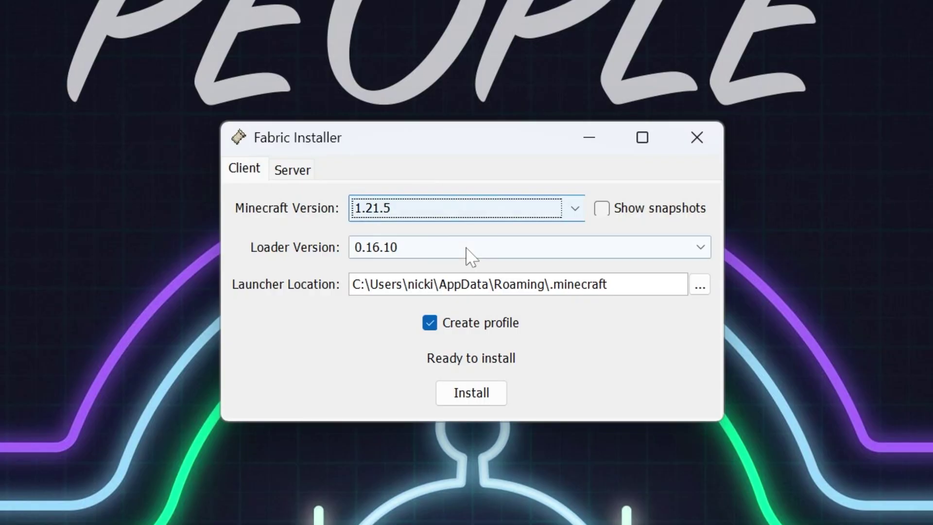
pyautogui.click(496, 393)
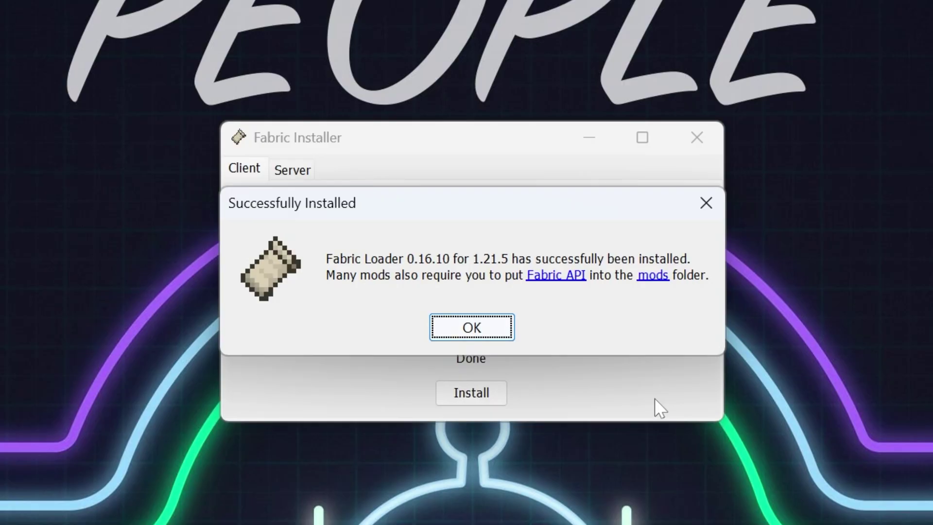
pyautogui.click(444, 329)
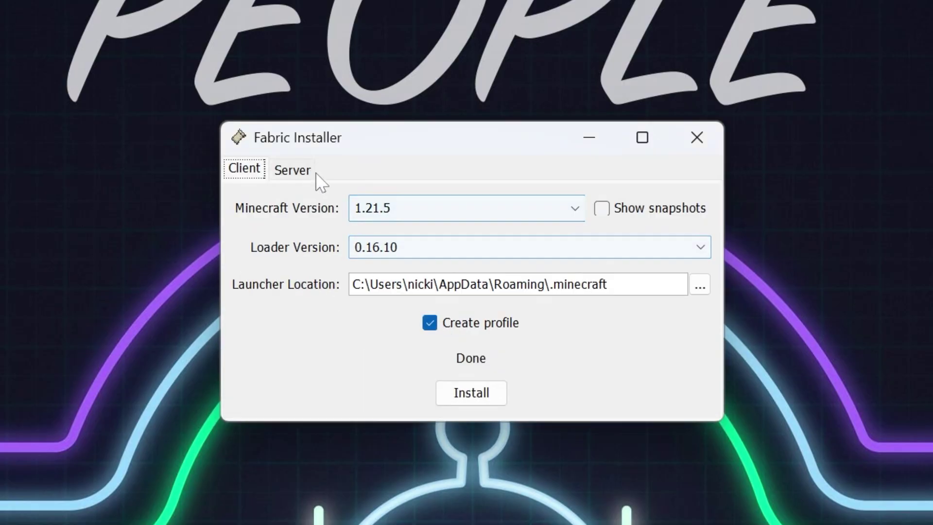
# Step: On the Server tab, set the install location to Desktop\Fabric Server 1.21.5
pyautogui.click(293, 170)
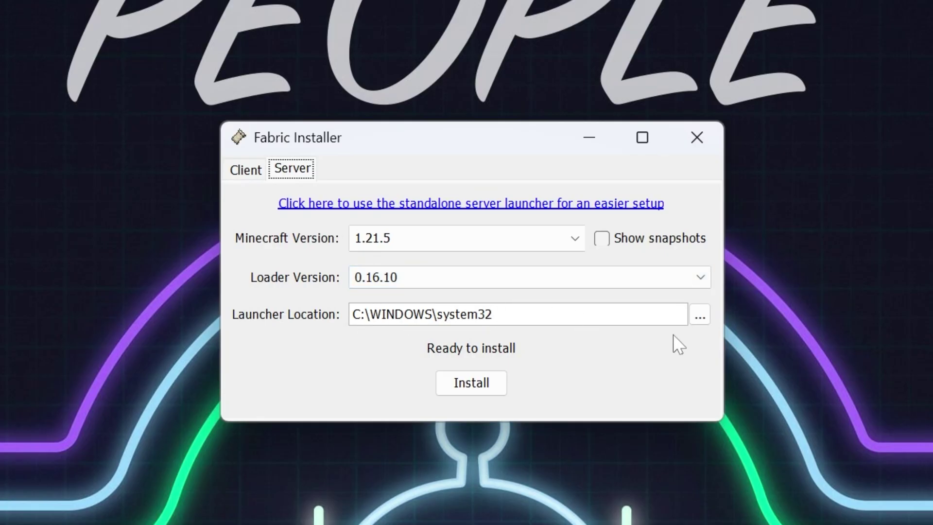
pyautogui.click(699, 319)
pyautogui.click(180, 222)
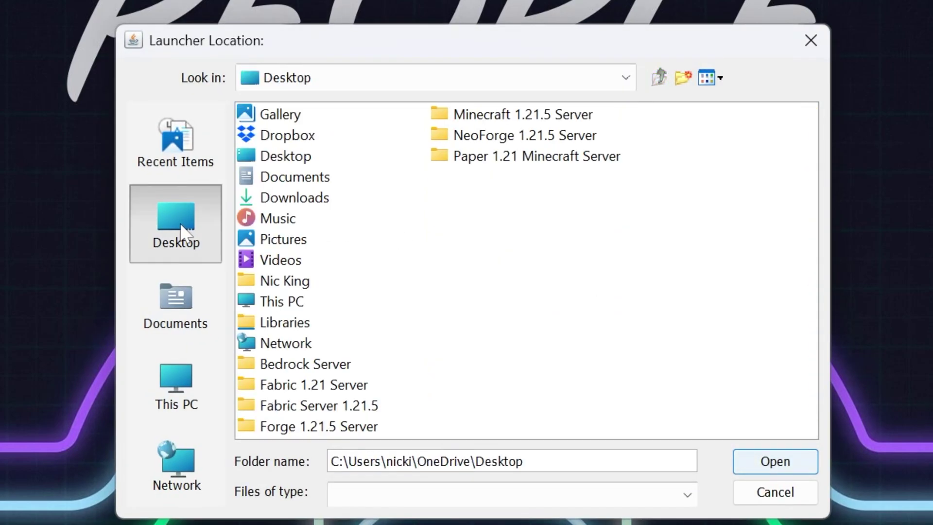
pyautogui.click(357, 406)
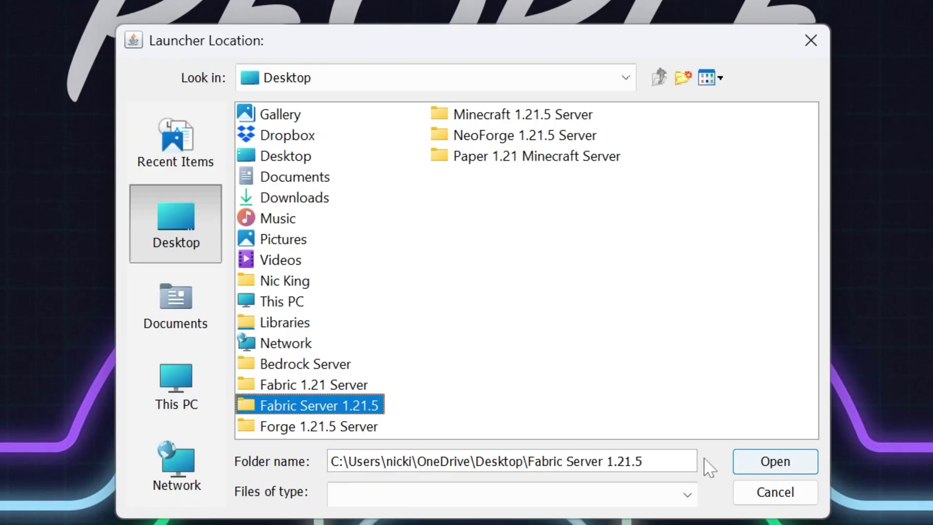
pyautogui.click(741, 460)
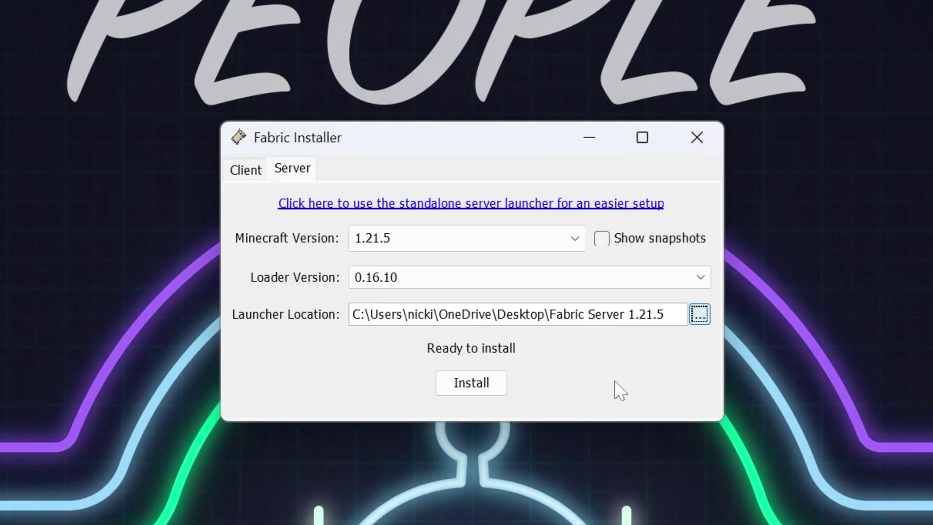
# Step: Install the server, download the 1.21.5 server jar, generate launch scripts, and delete the installer
pyautogui.click(482, 384)
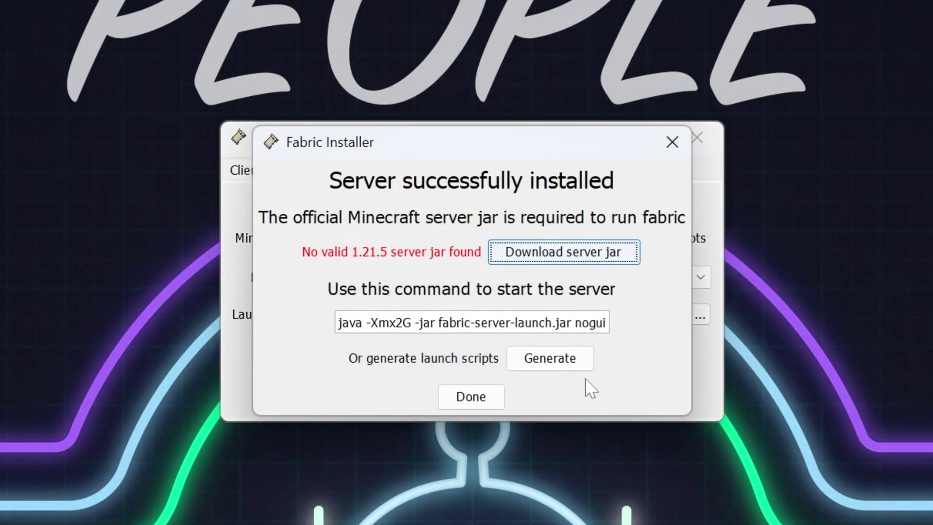
pyautogui.click(577, 263)
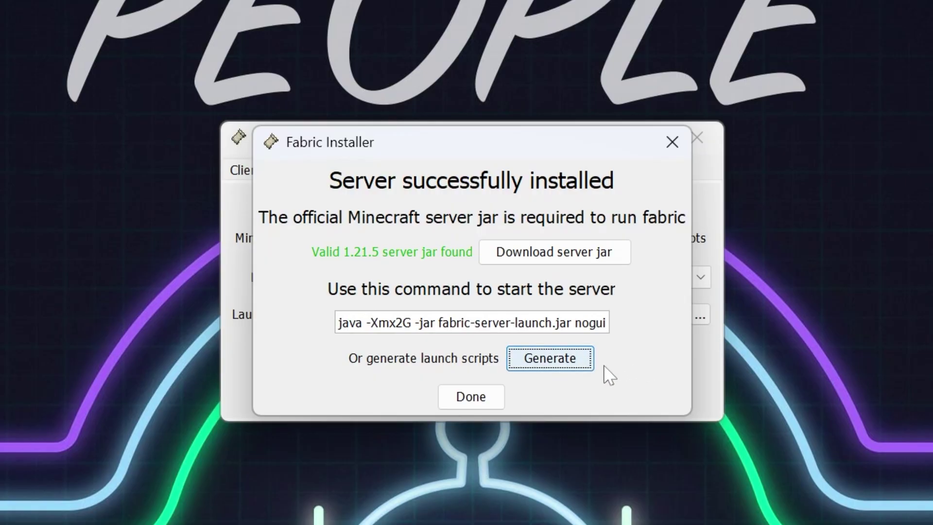
pyautogui.click(471, 397)
pyautogui.click(697, 138)
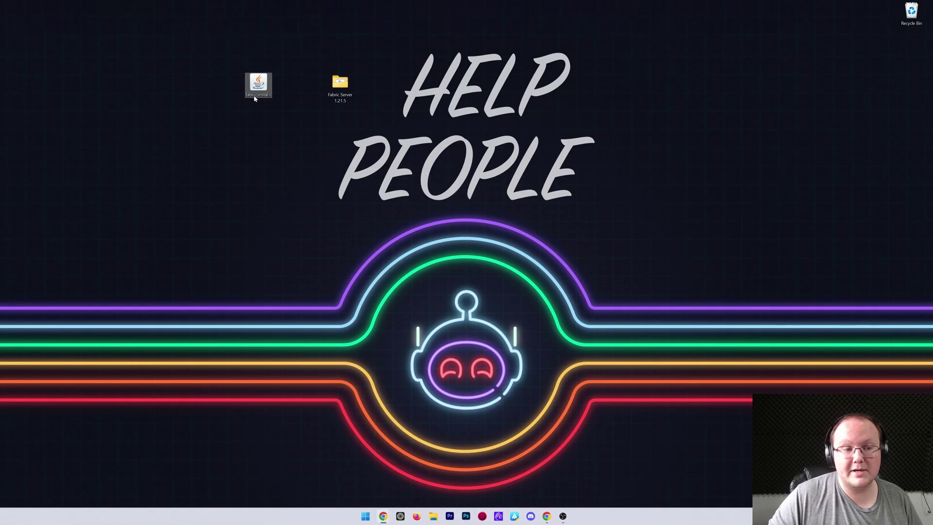
pyautogui.press('Delete')
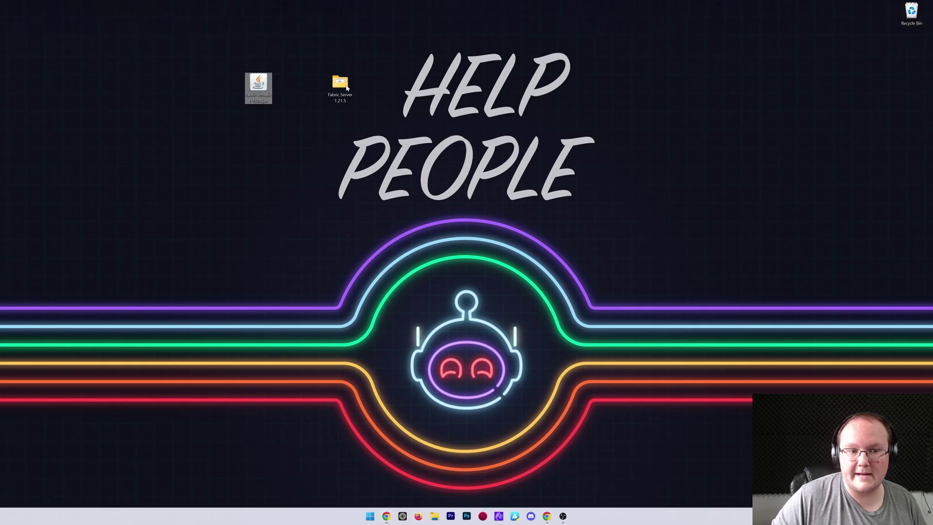
# Step: Open the Fabric Server 1.21.5 folder with File name extensions turned on, selecting start.bat
pyautogui.doubleClick(334, 92)
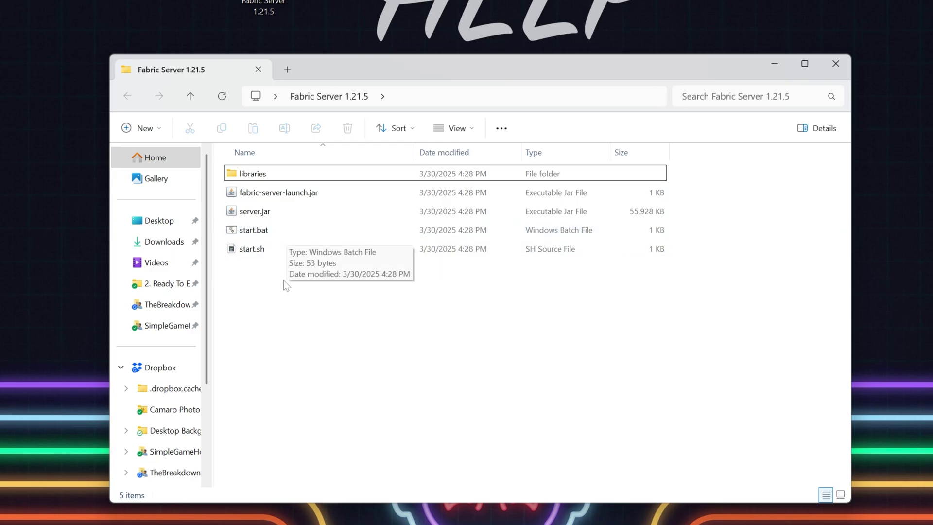
pyautogui.click(443, 131)
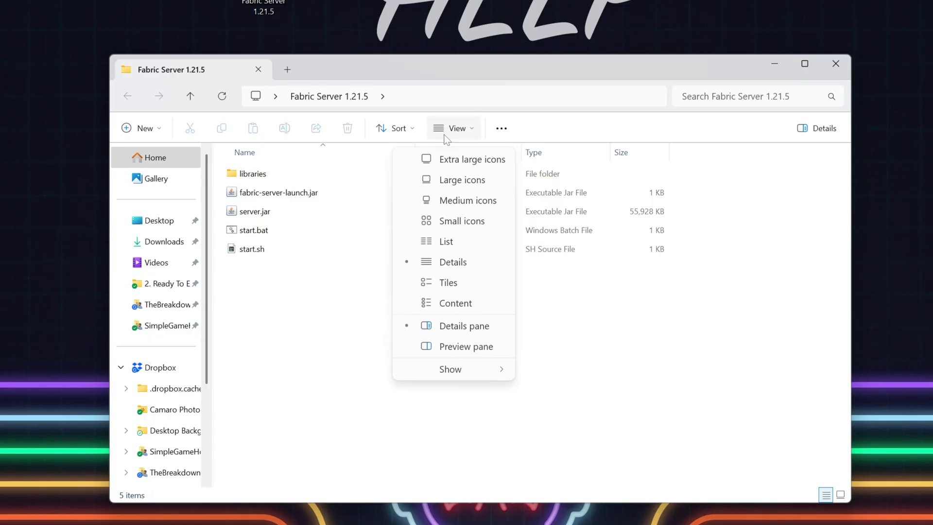
pyautogui.moveTo(491, 371)
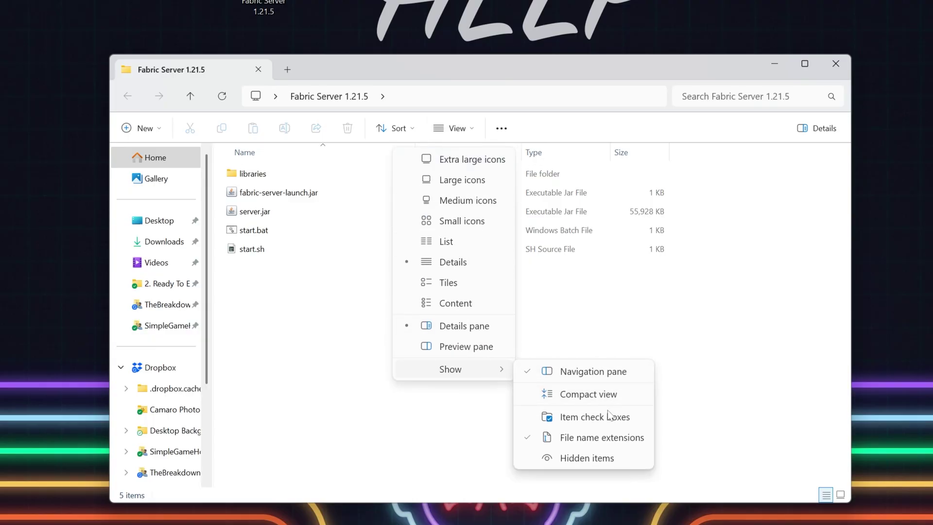
pyautogui.click(602, 439)
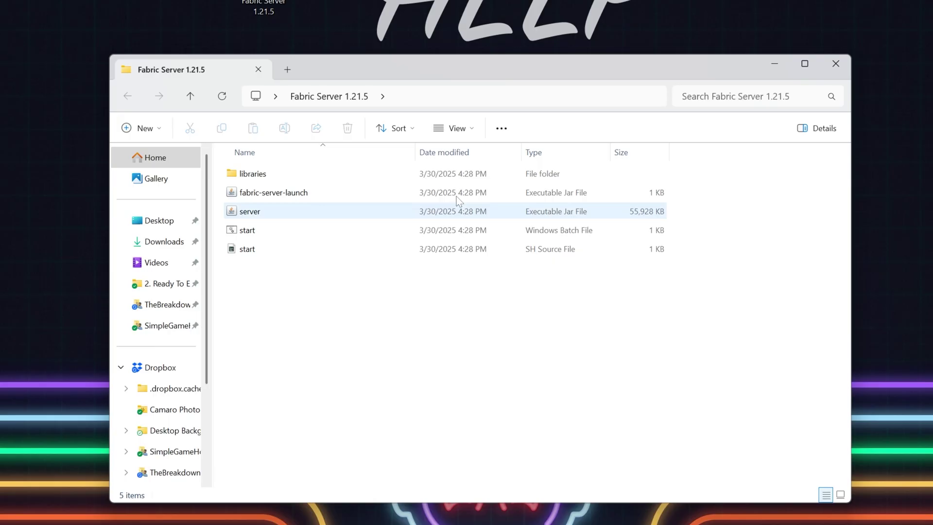
pyautogui.click(457, 129)
pyautogui.moveTo(474, 369)
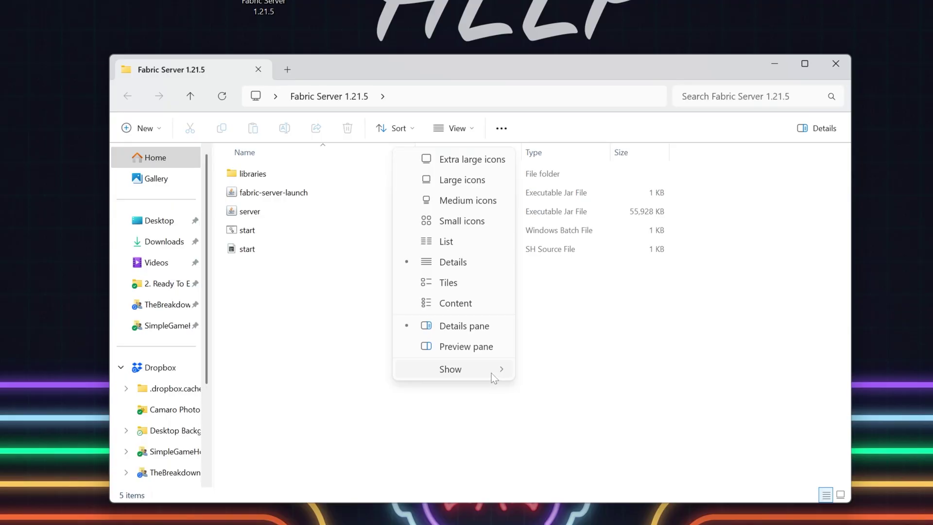
pyautogui.click(577, 439)
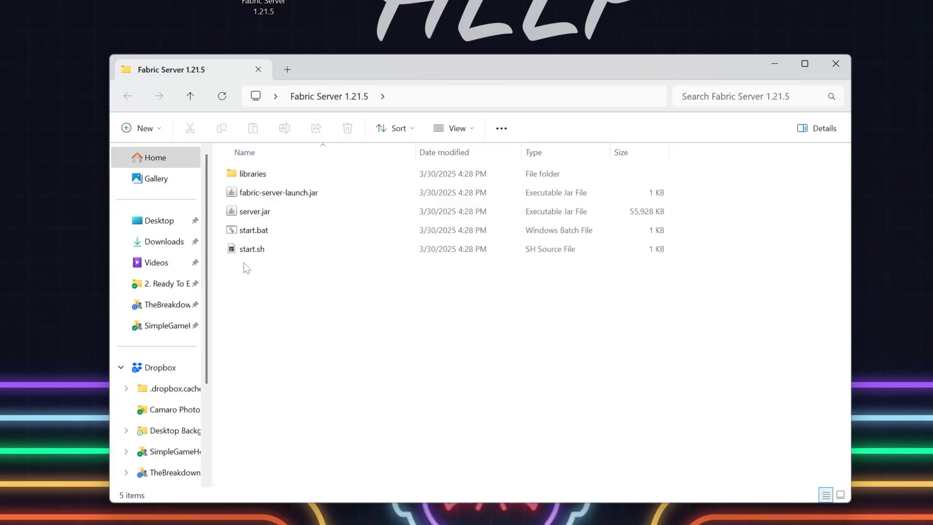
pyautogui.click(275, 232)
pyautogui.click(275, 232)
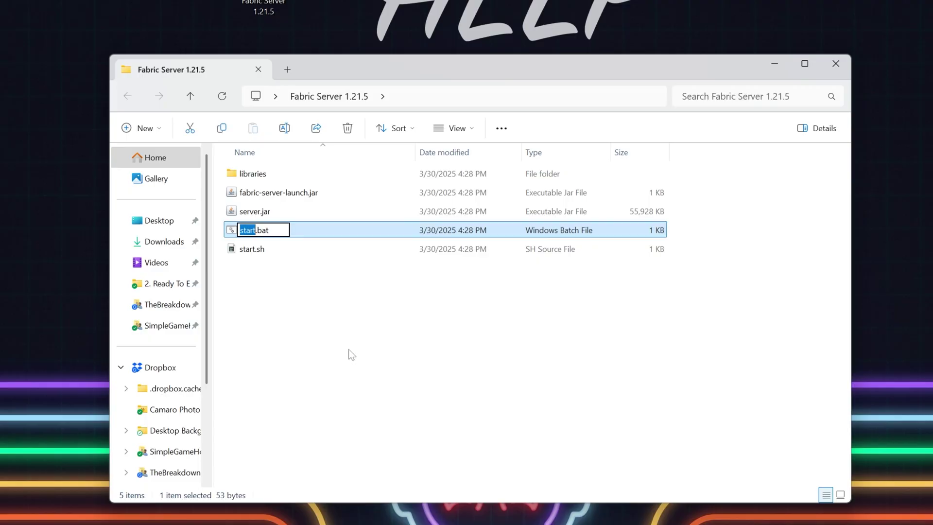
# Step: Run start.bat once until it stops for the EULA, then close the window
pyautogui.click(380, 237)
pyautogui.doubleClick(379, 231)
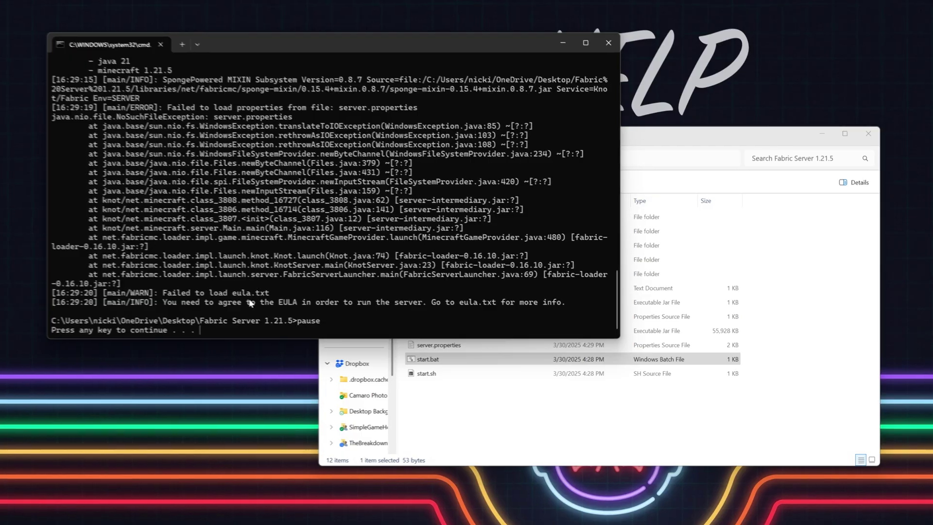
pyautogui.press('Return')
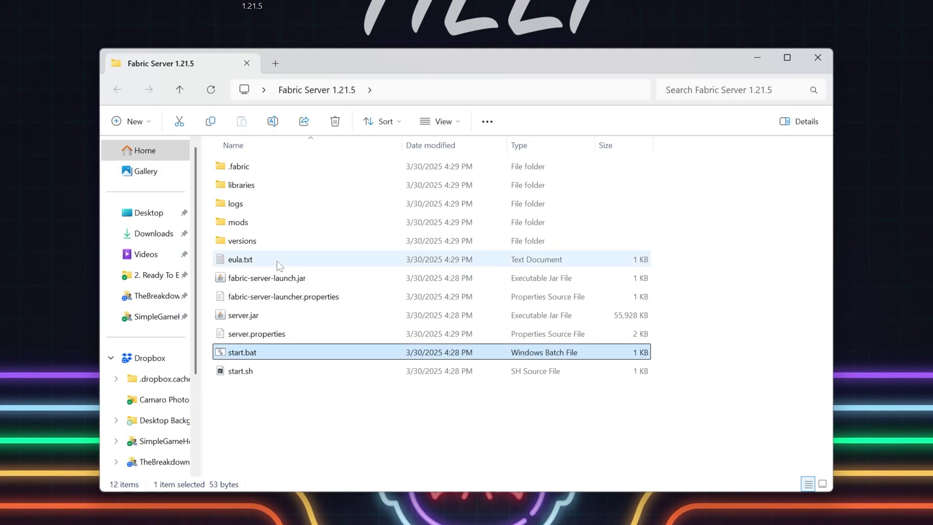
# Step: Change eula=false to eula=true in eula.txt, save it and close Notepad
pyautogui.doubleClick(278, 262)
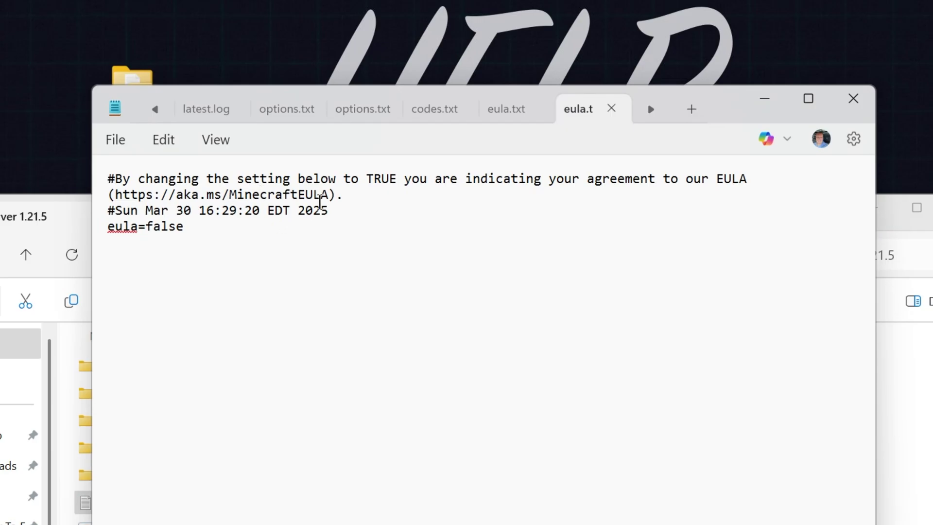
pyautogui.moveTo(327, 196); pyautogui.dragTo(123, 195)
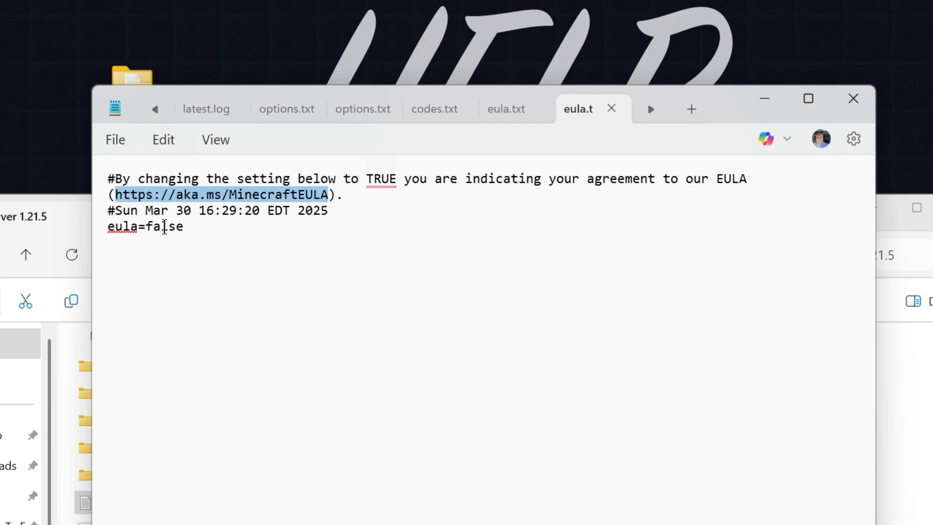
pyautogui.moveTo(147, 227); pyautogui.dragTo(335, 252)
pyautogui.press('BackSpace')
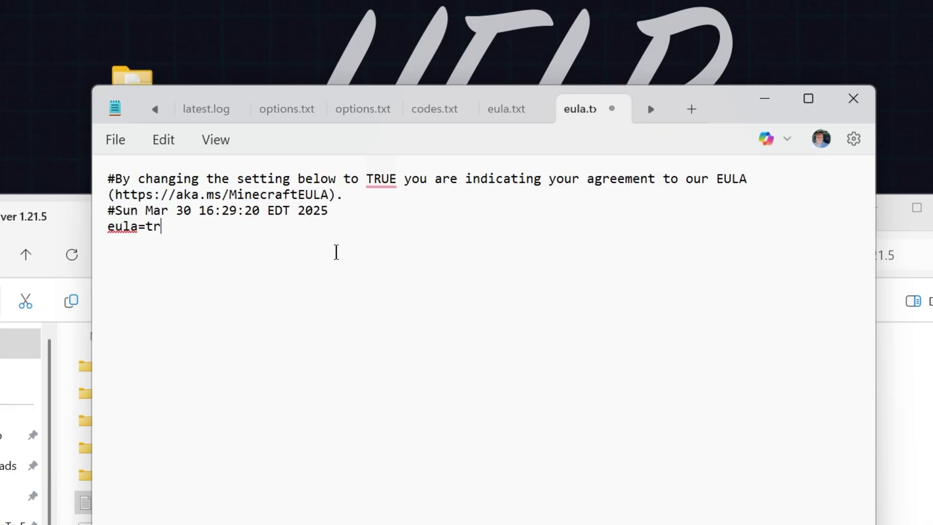
pyautogui.click(115, 140)
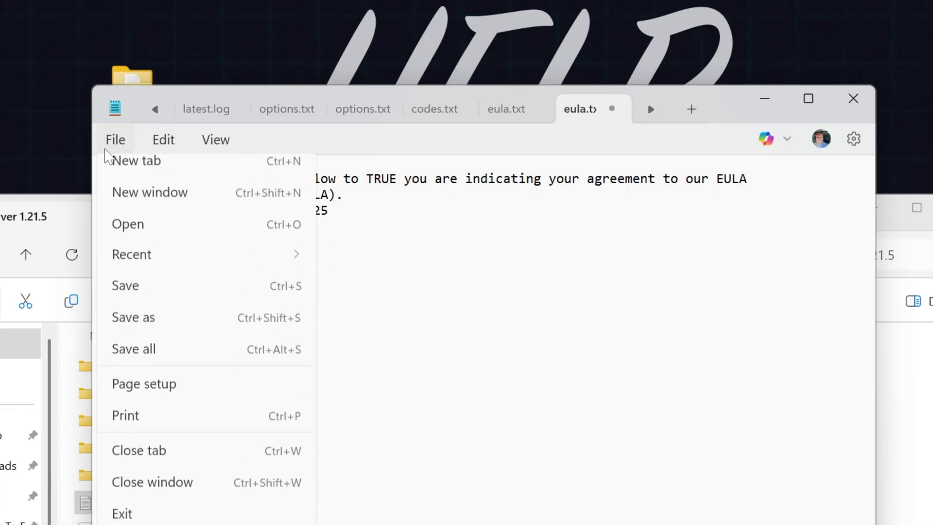
pyautogui.click(165, 296)
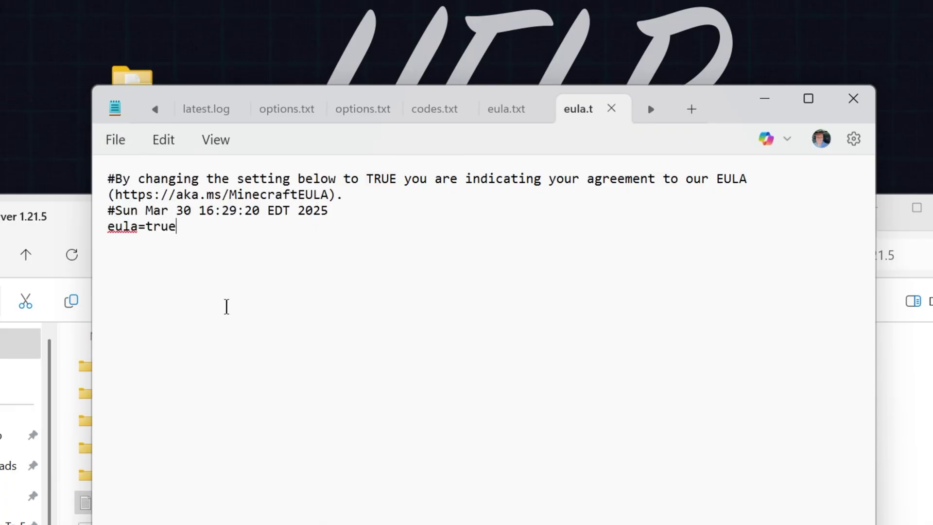
pyautogui.click(854, 98)
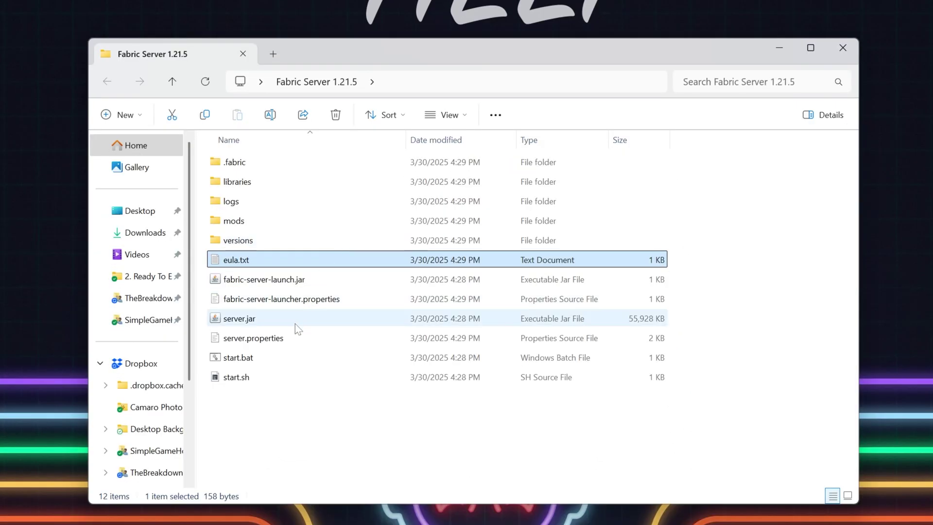
# Step: Run start.bat so the Fabric 1.21.5 server generates a world, then start Minecraft Launcher
pyautogui.doubleClick(292, 358)
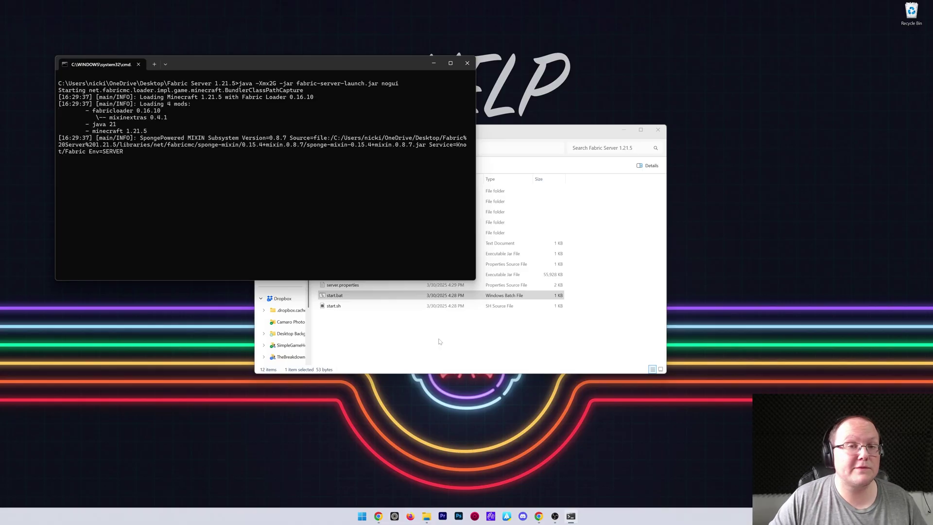
pyautogui.moveTo(186, 60); pyautogui.dragTo(136, 9)
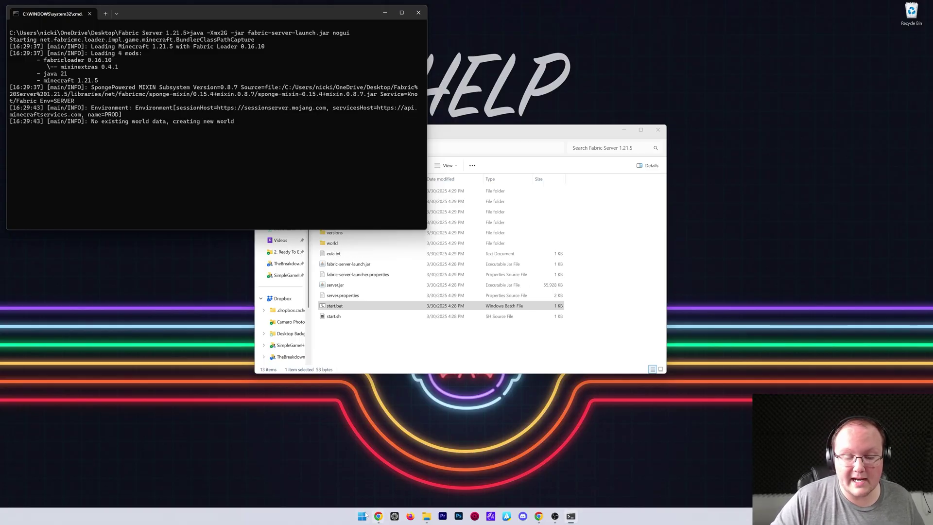
pyautogui.press('super')
pyautogui.press('super')
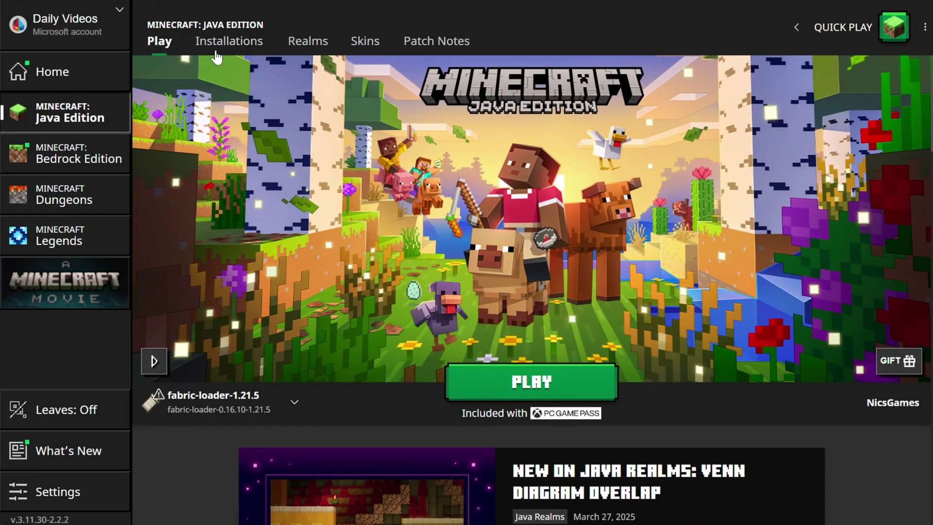
# Step: Play the fabric-loader-1.21.5 installation from the Installations list, accepting the modded warning
pyautogui.click(221, 42)
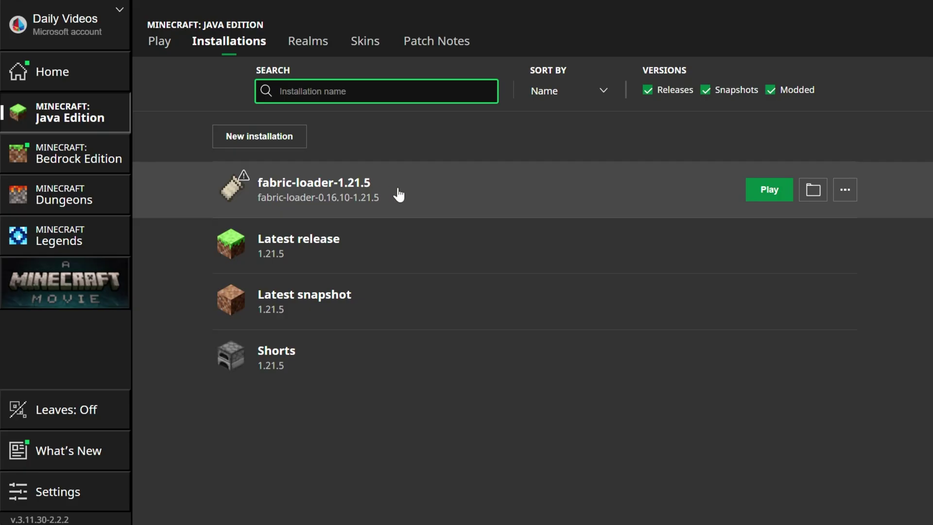
pyautogui.click(755, 197)
pyautogui.click(649, 338)
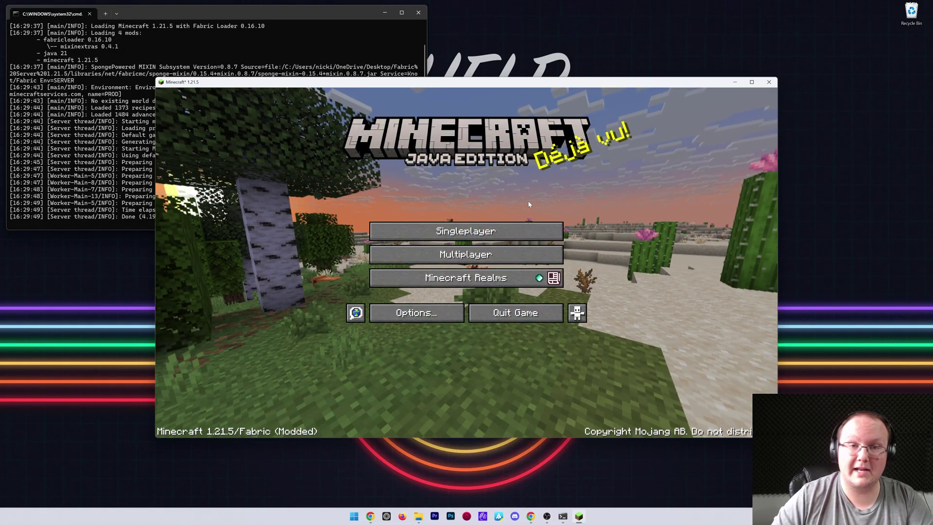
# Step: Open the Multiplayer server list, accepting the third-party online play warning
pyautogui.moveTo(342, 78); pyautogui.dragTo(343, 7)
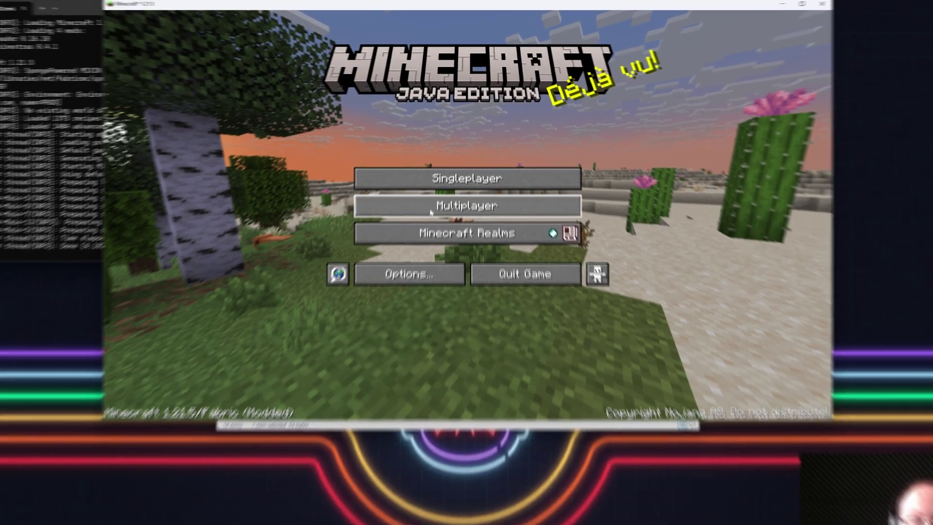
pyautogui.click(430, 212)
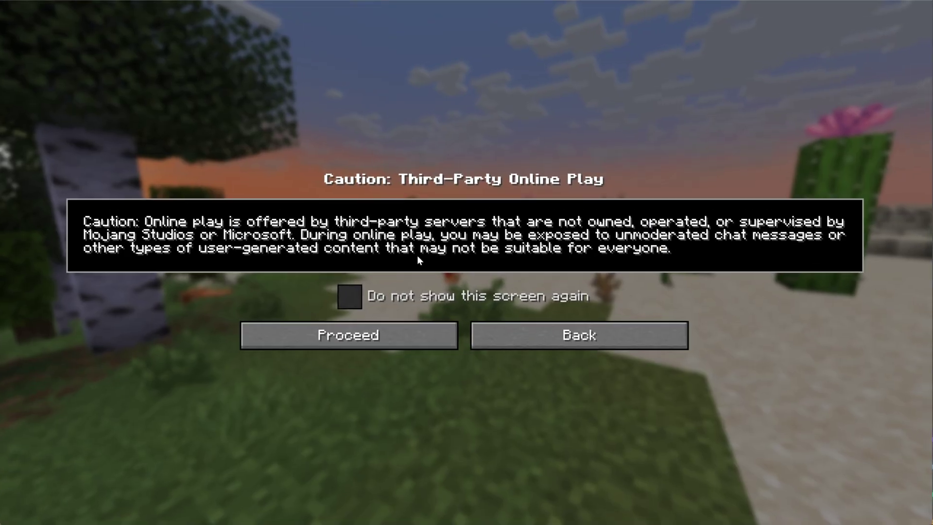
pyautogui.click(412, 281)
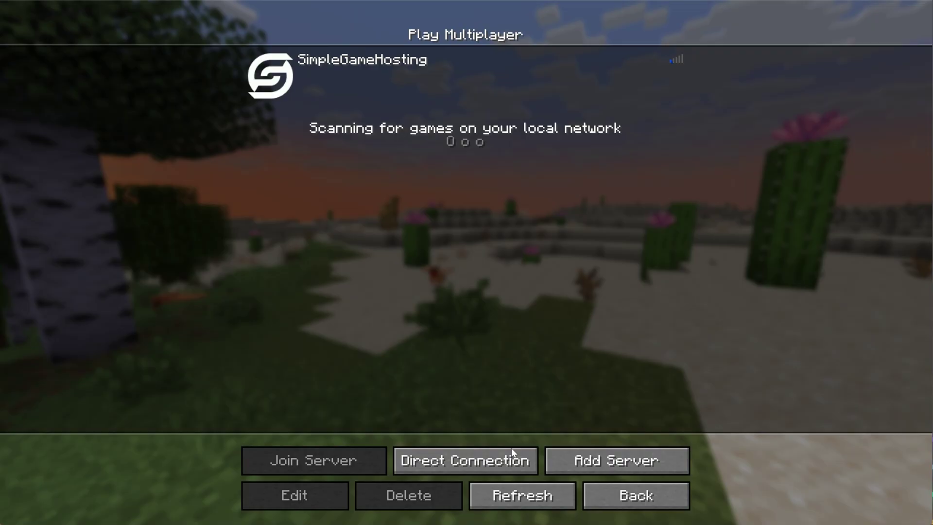
# Step: Add a server entry named 'Local Connection' with address localhost
pyautogui.click(568, 464)
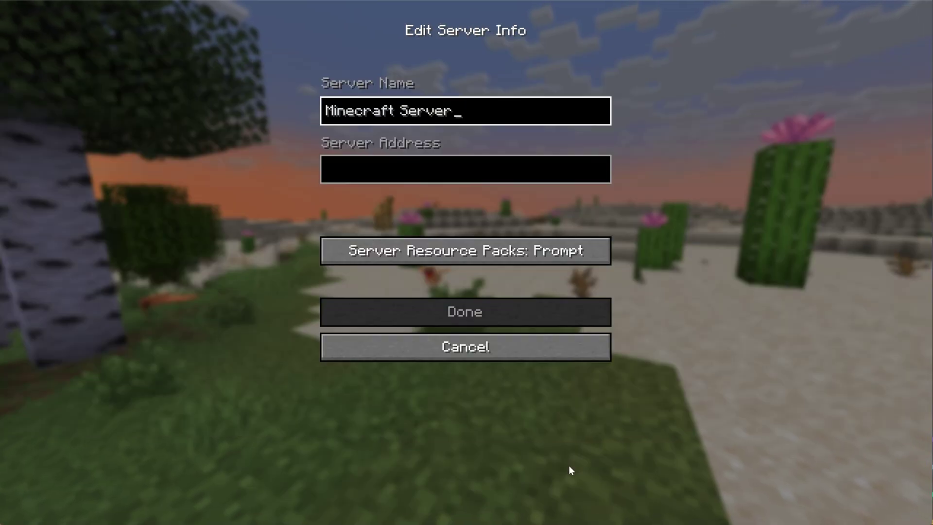
pyautogui.click(451, 112)
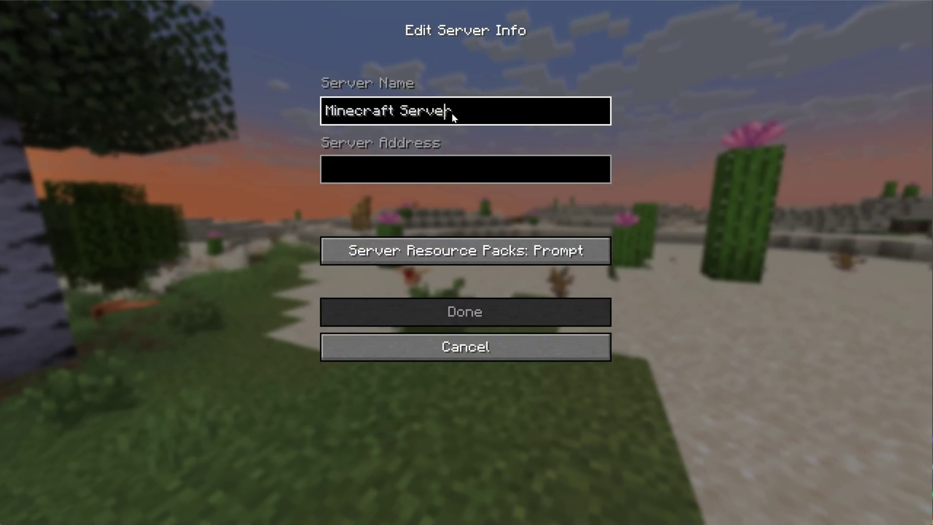
pyautogui.hotkey('ctrl', 'a')
pyautogui.write('Local Connection')
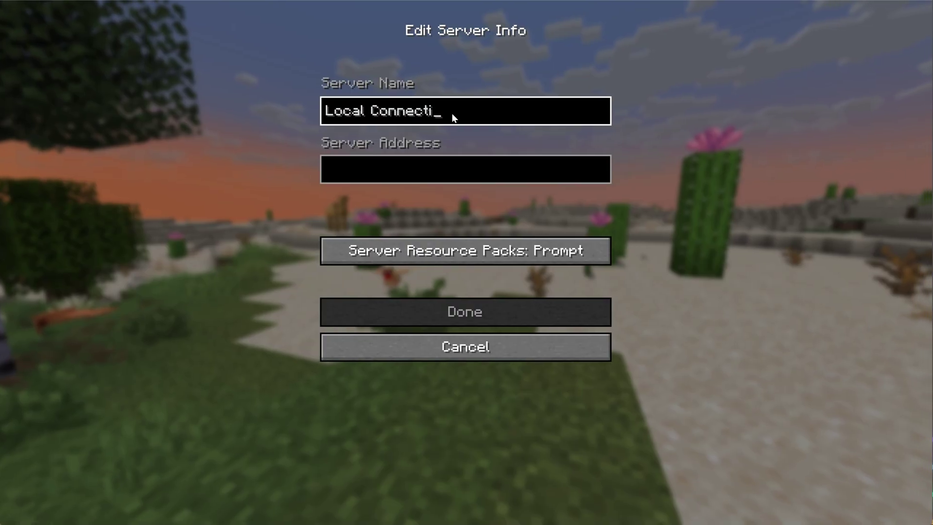
pyautogui.press('Tab')
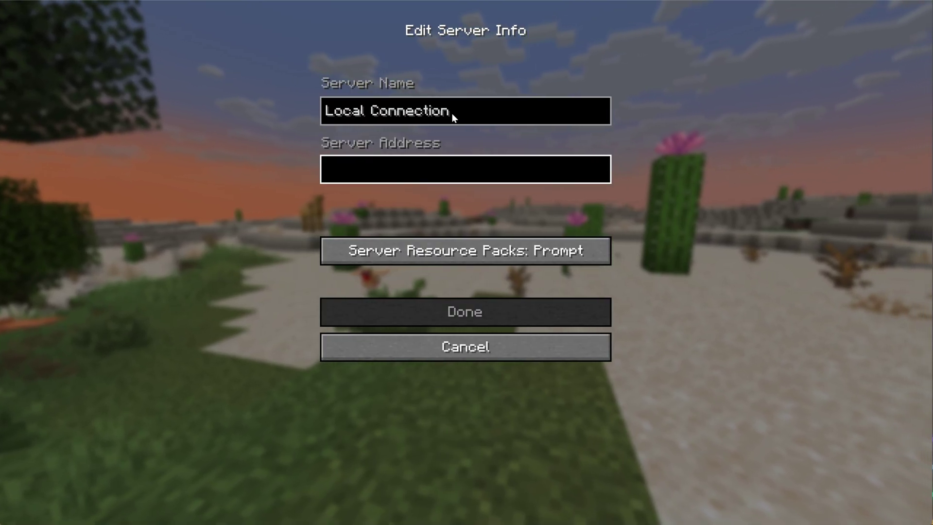
pyautogui.write('localhost')
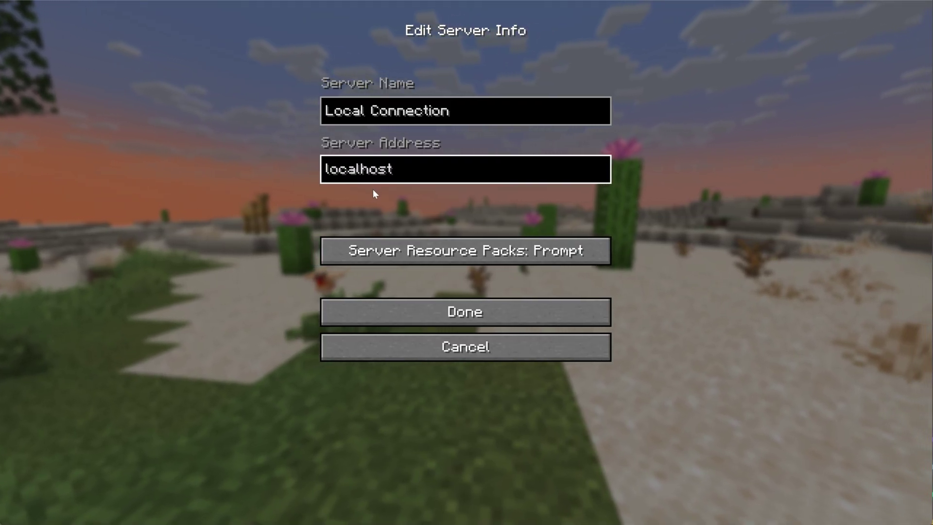
pyautogui.click(419, 301)
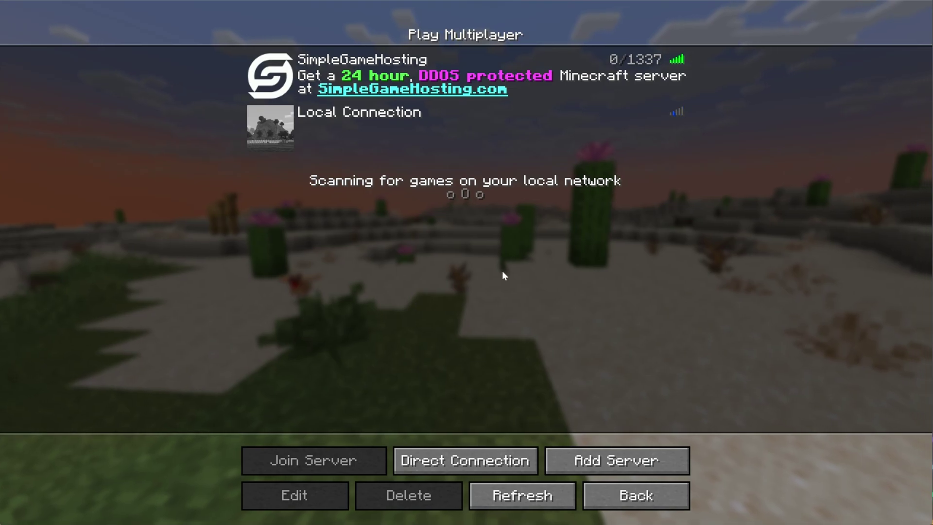
# Step: Join the Local Connection server and check the login in the server console
pyautogui.doubleClick(434, 144)
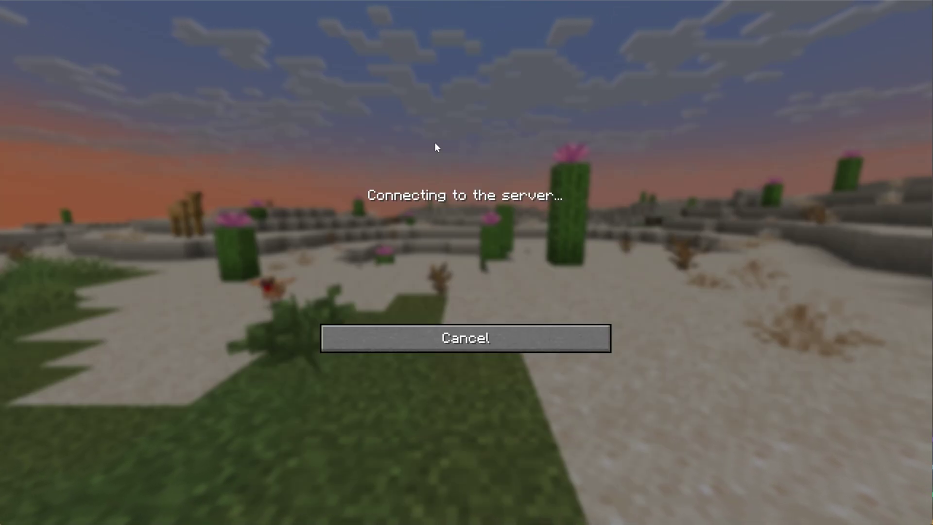
pyautogui.hotkey('alt', 'Tab')
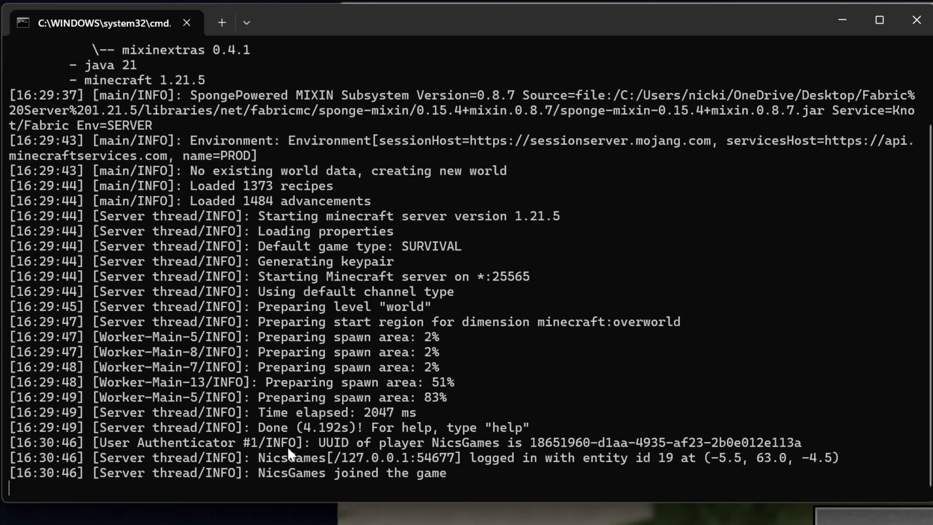
pyautogui.hotkey('alt', 'Tab')
# Step: Walk past the pond and into the birch grove, then disconnect from the server
pyautogui.press('Escape')
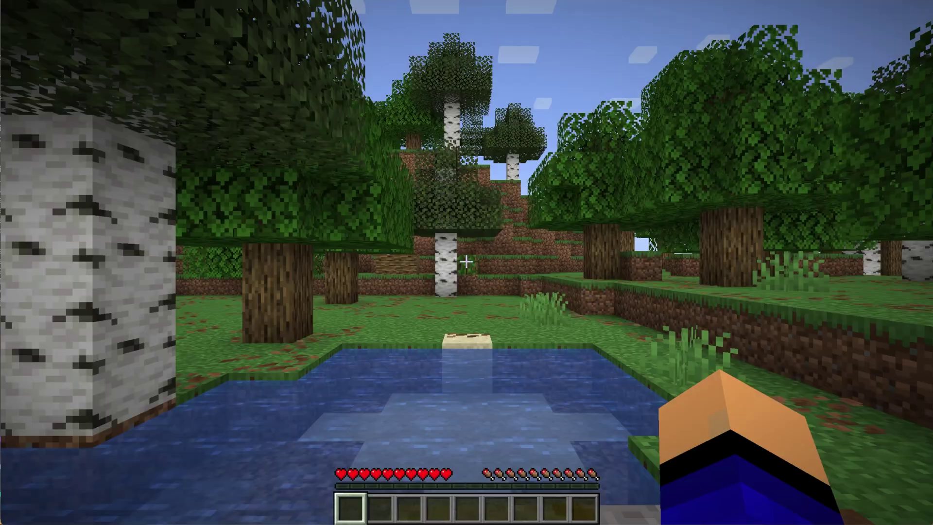
pyautogui.press('w')
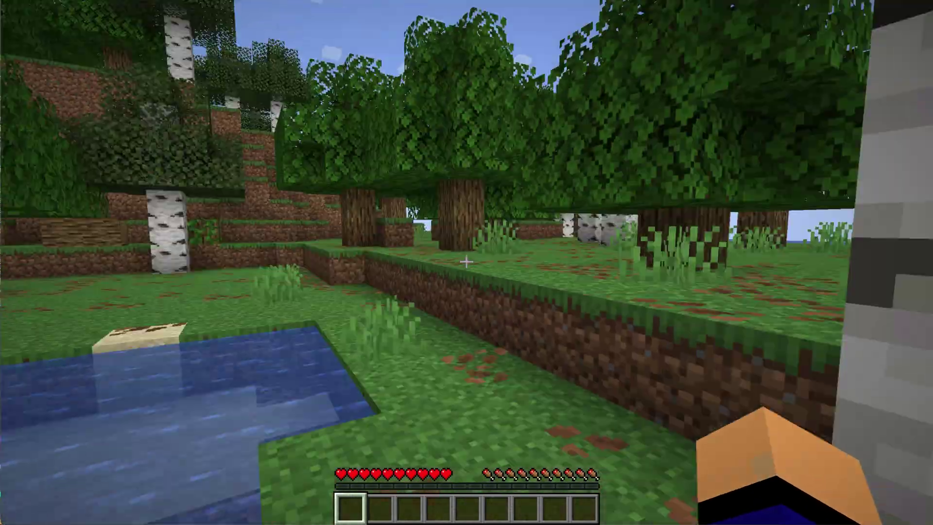
pyautogui.press('w')
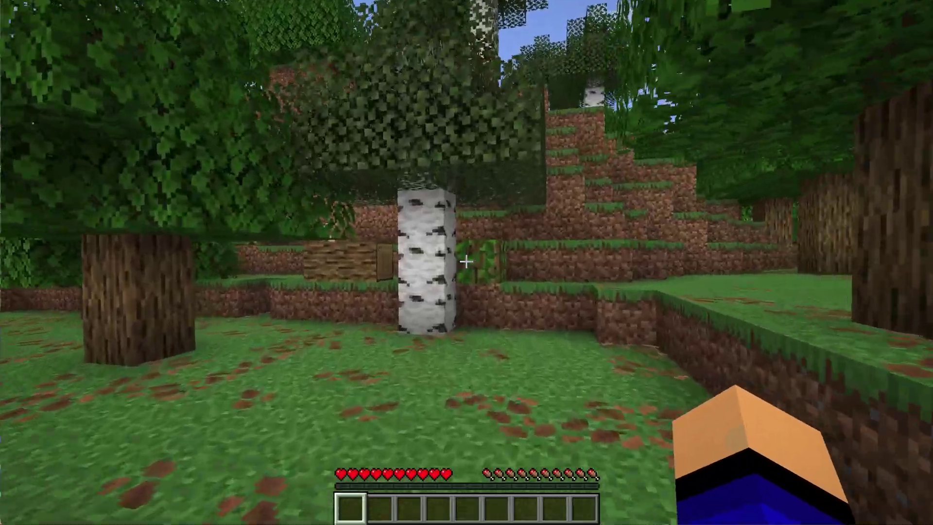
pyautogui.press('w')
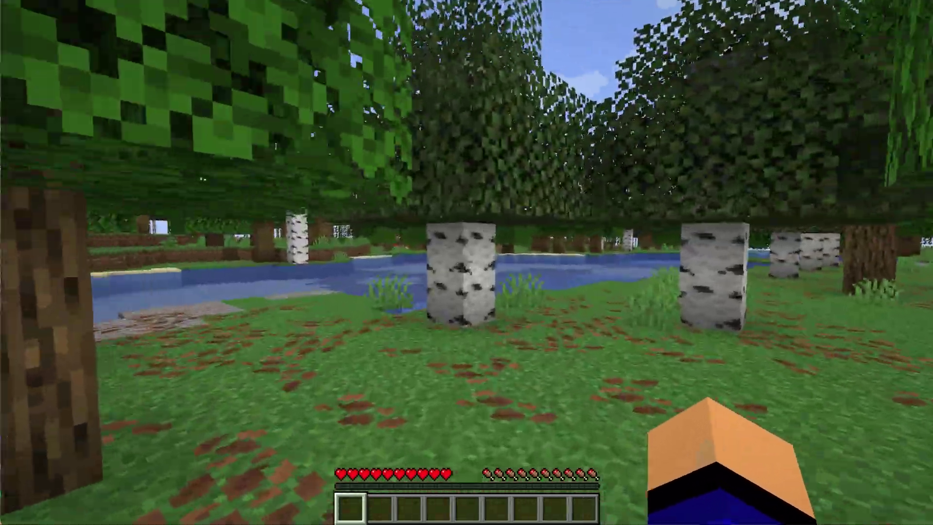
pyautogui.press('w')
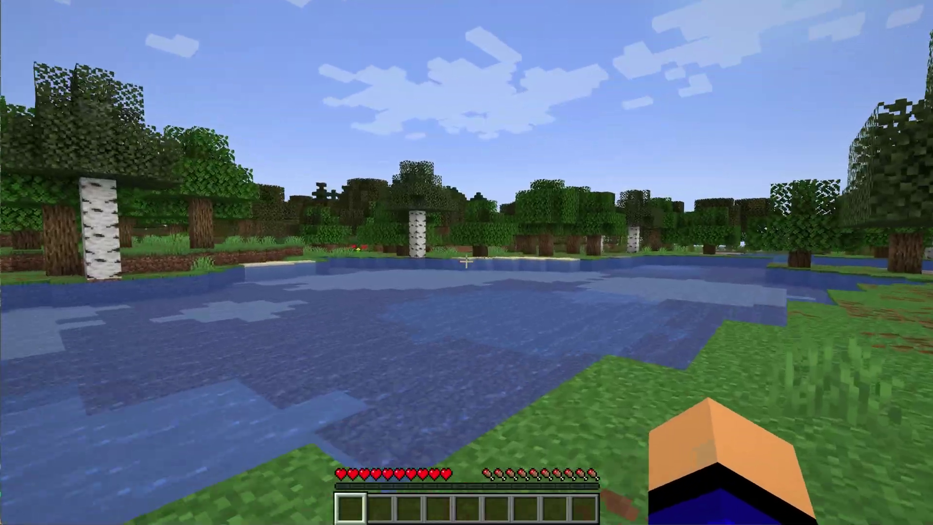
pyautogui.press('w')
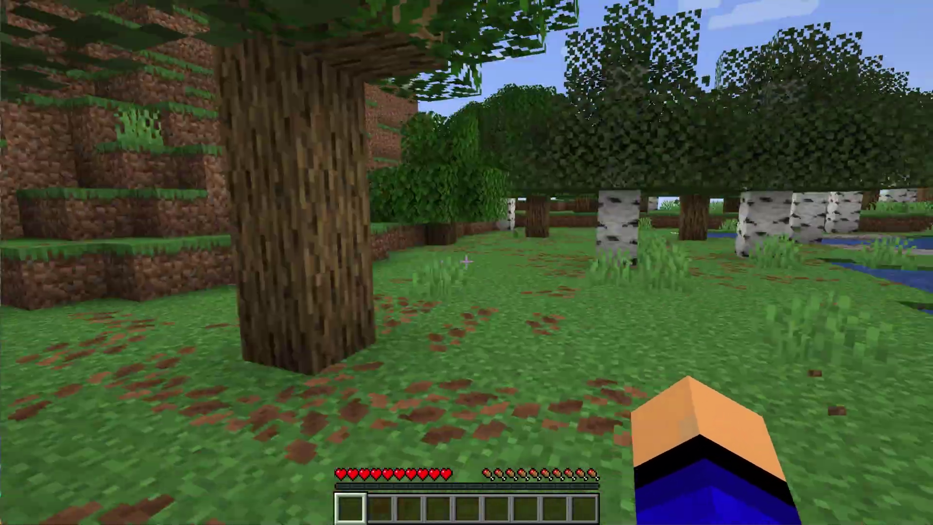
pyautogui.press('w')
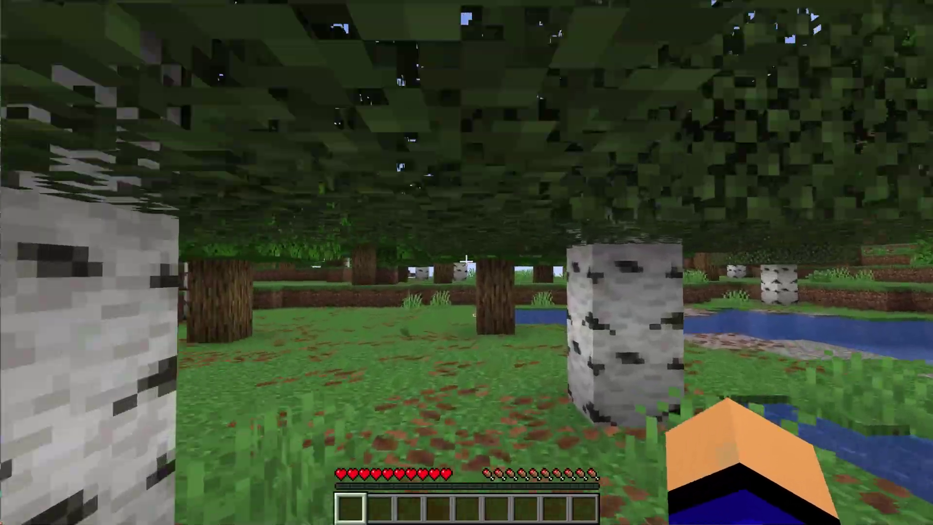
pyautogui.press('w')
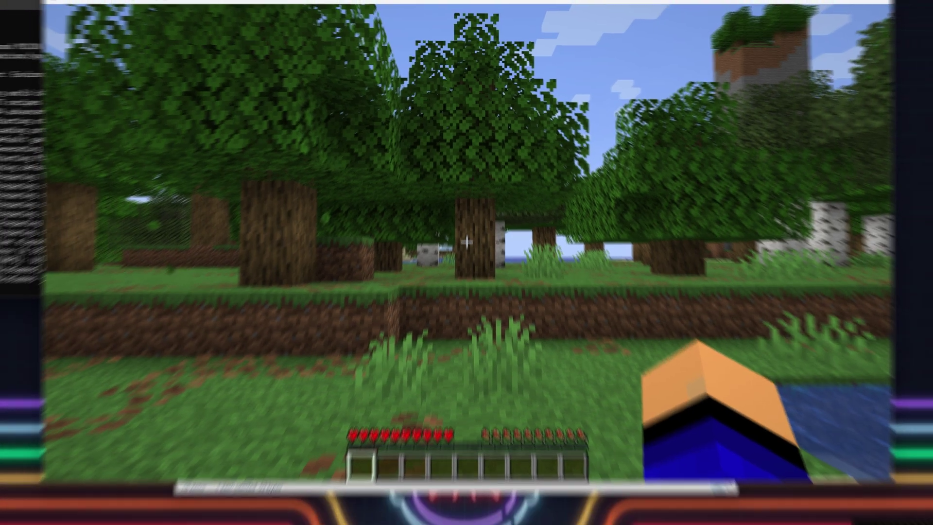
pyautogui.press('Escape')
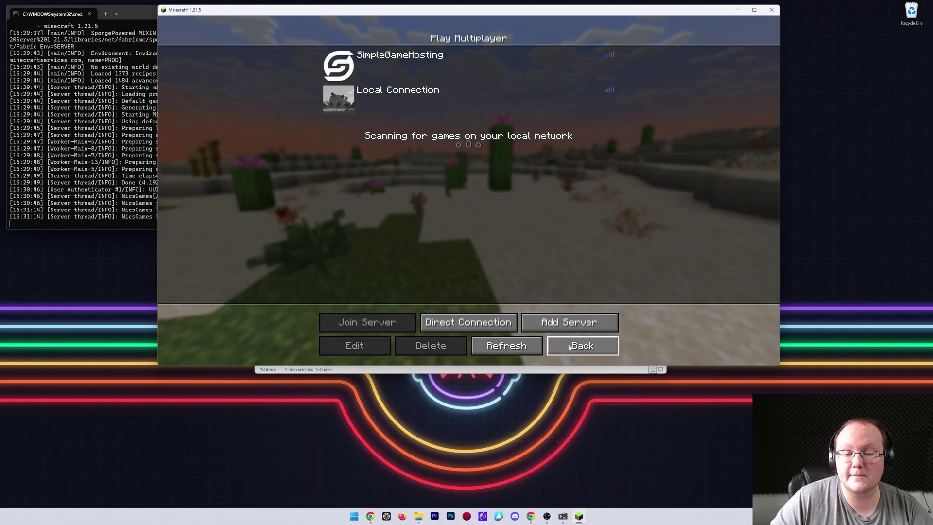
# Step: Quit Minecraft, then stop the Fabric server with 'stop' and close its console
pyautogui.click(581, 346)
pyautogui.click(521, 239)
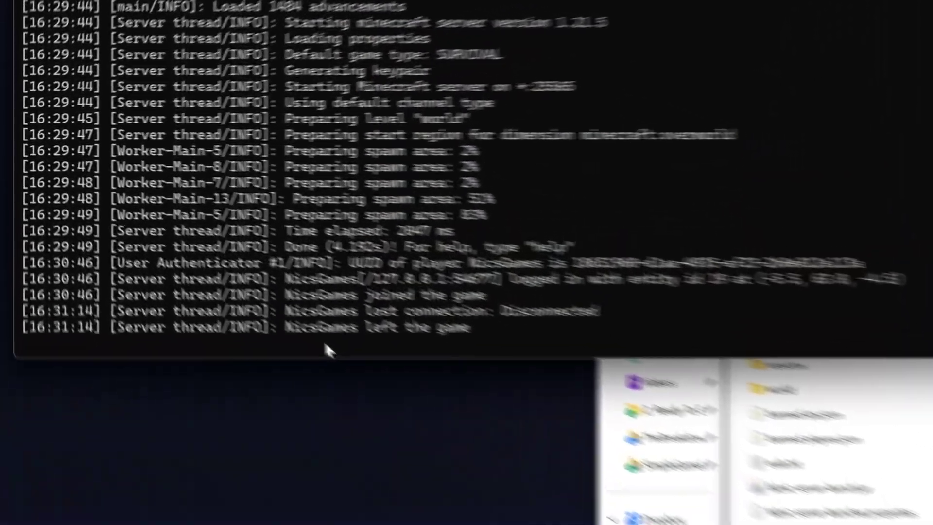
pyautogui.write('stop')
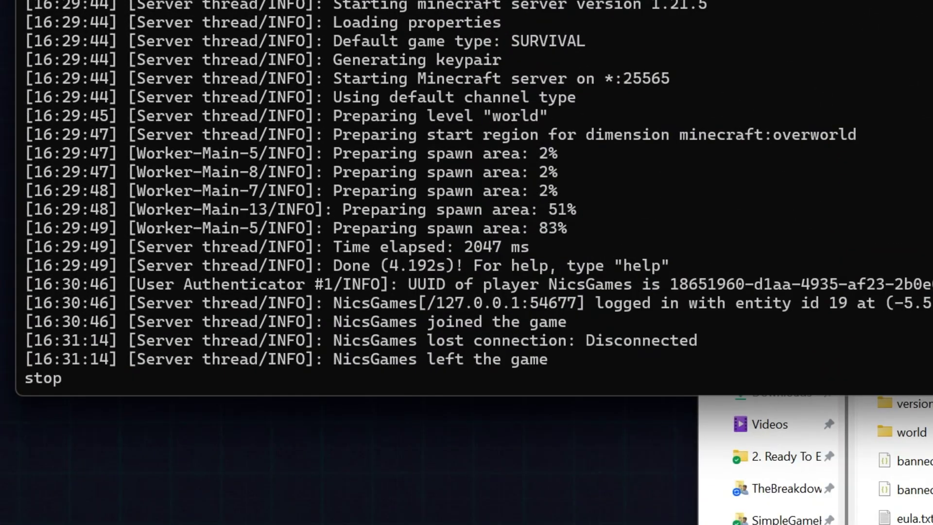
pyautogui.press('Return')
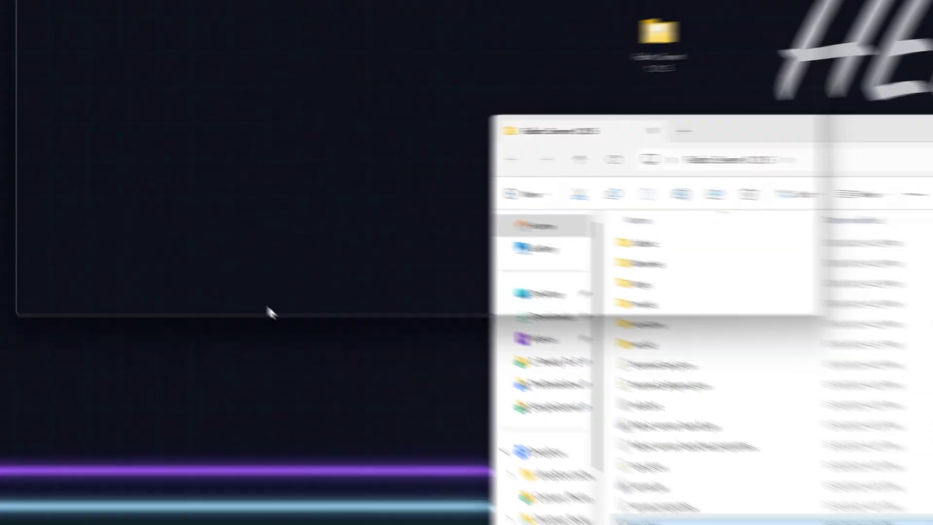
pyautogui.press('Return')
# Step: Switch to Chrome and scroll through the Minecraft server port forwarding article
pyautogui.click(546, 517)
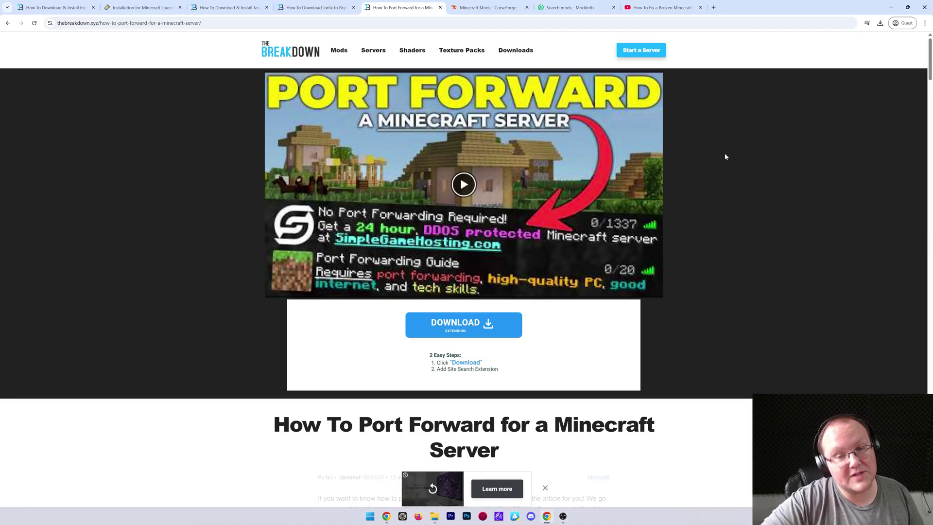
pyautogui.scroll(-6, 688, 267)
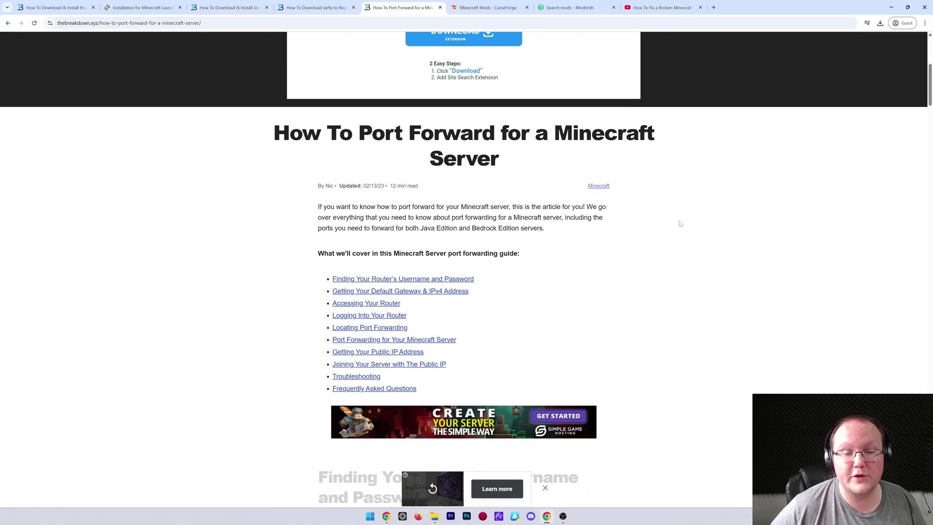
pyautogui.scroll(6, 673, 221)
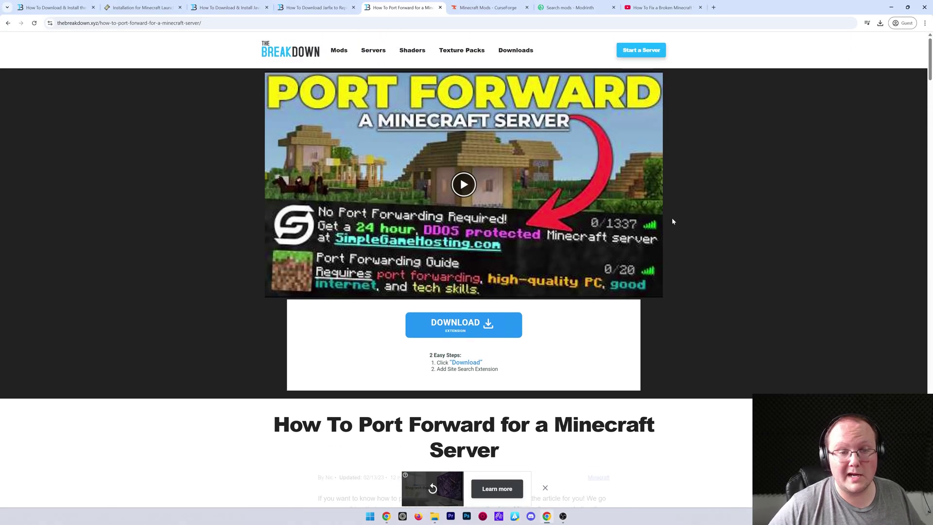
pyautogui.scroll(-9, 683, 214)
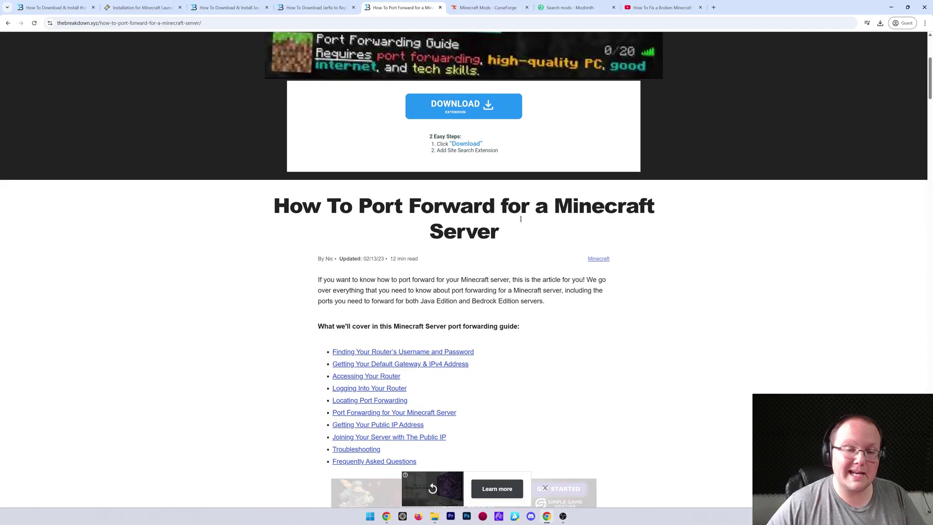
pyautogui.scroll(-5, 517, 227)
pyautogui.scroll(14, 675, 213)
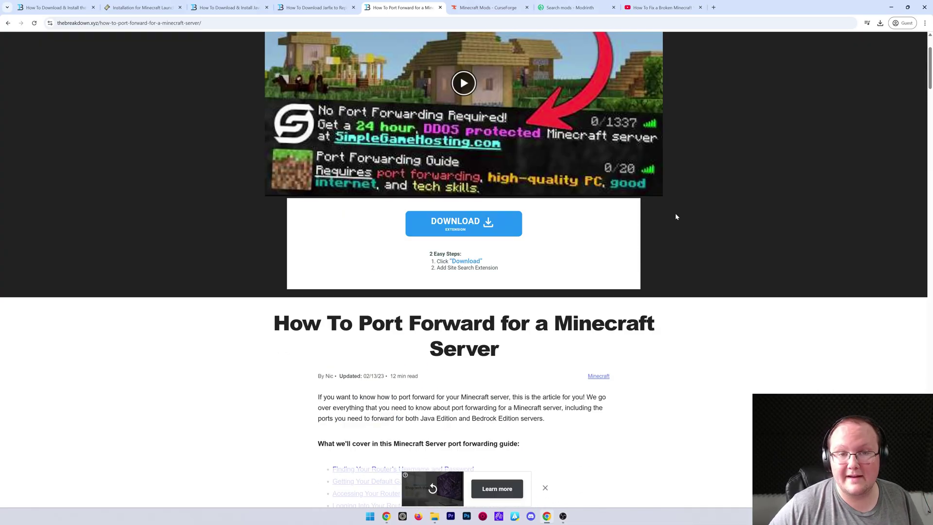